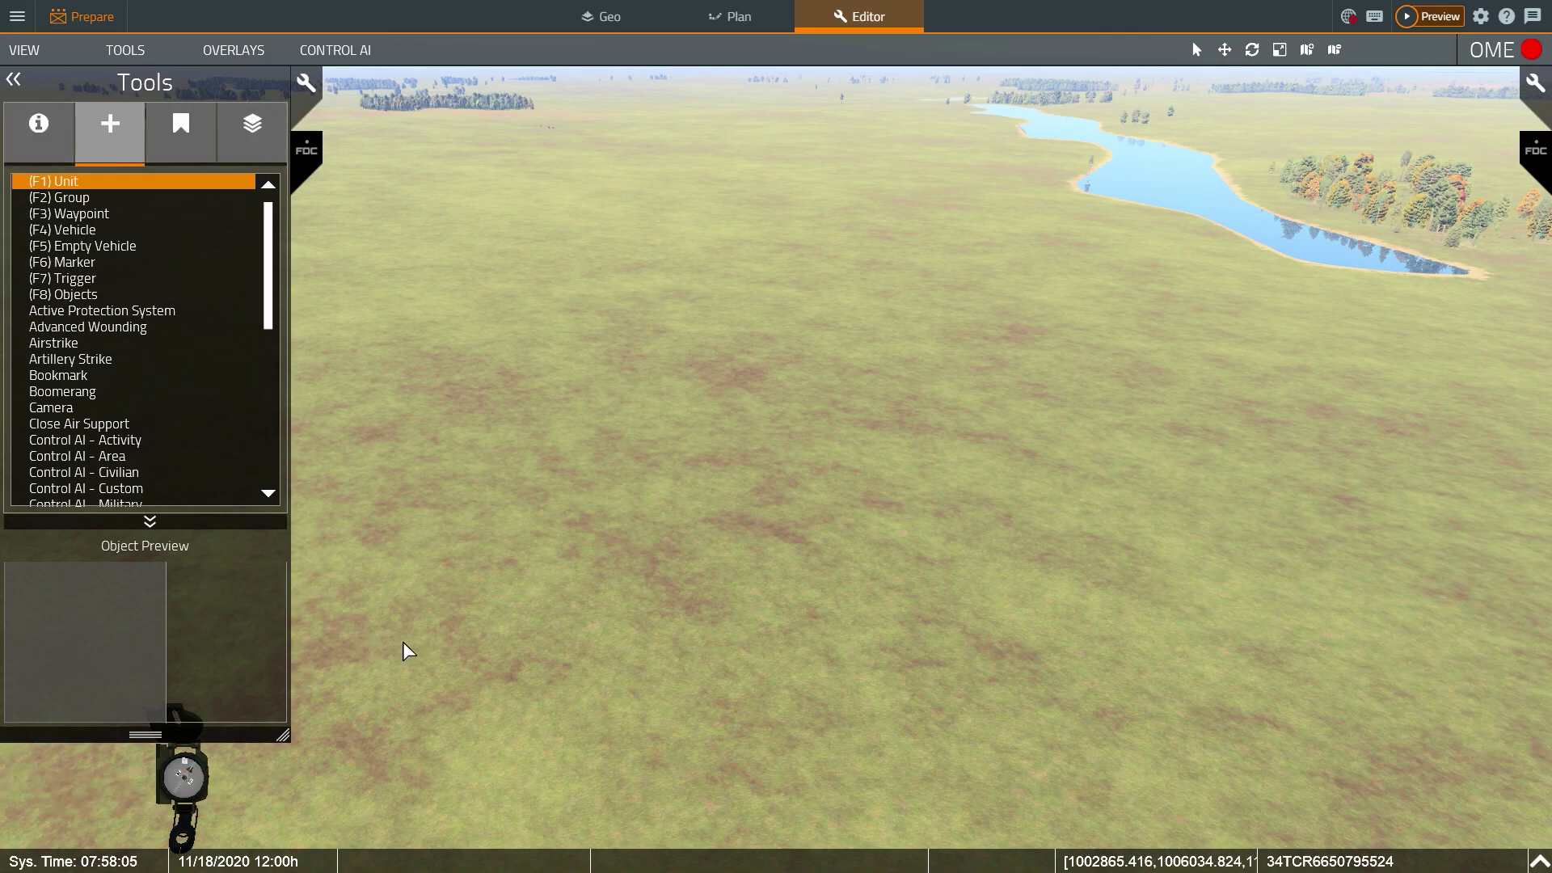
Place a new unit of type US Army OCP Forward Observer - M4A1 RCO on the terrain.
{"action": "double_click", "coordinate": [798, 519]}
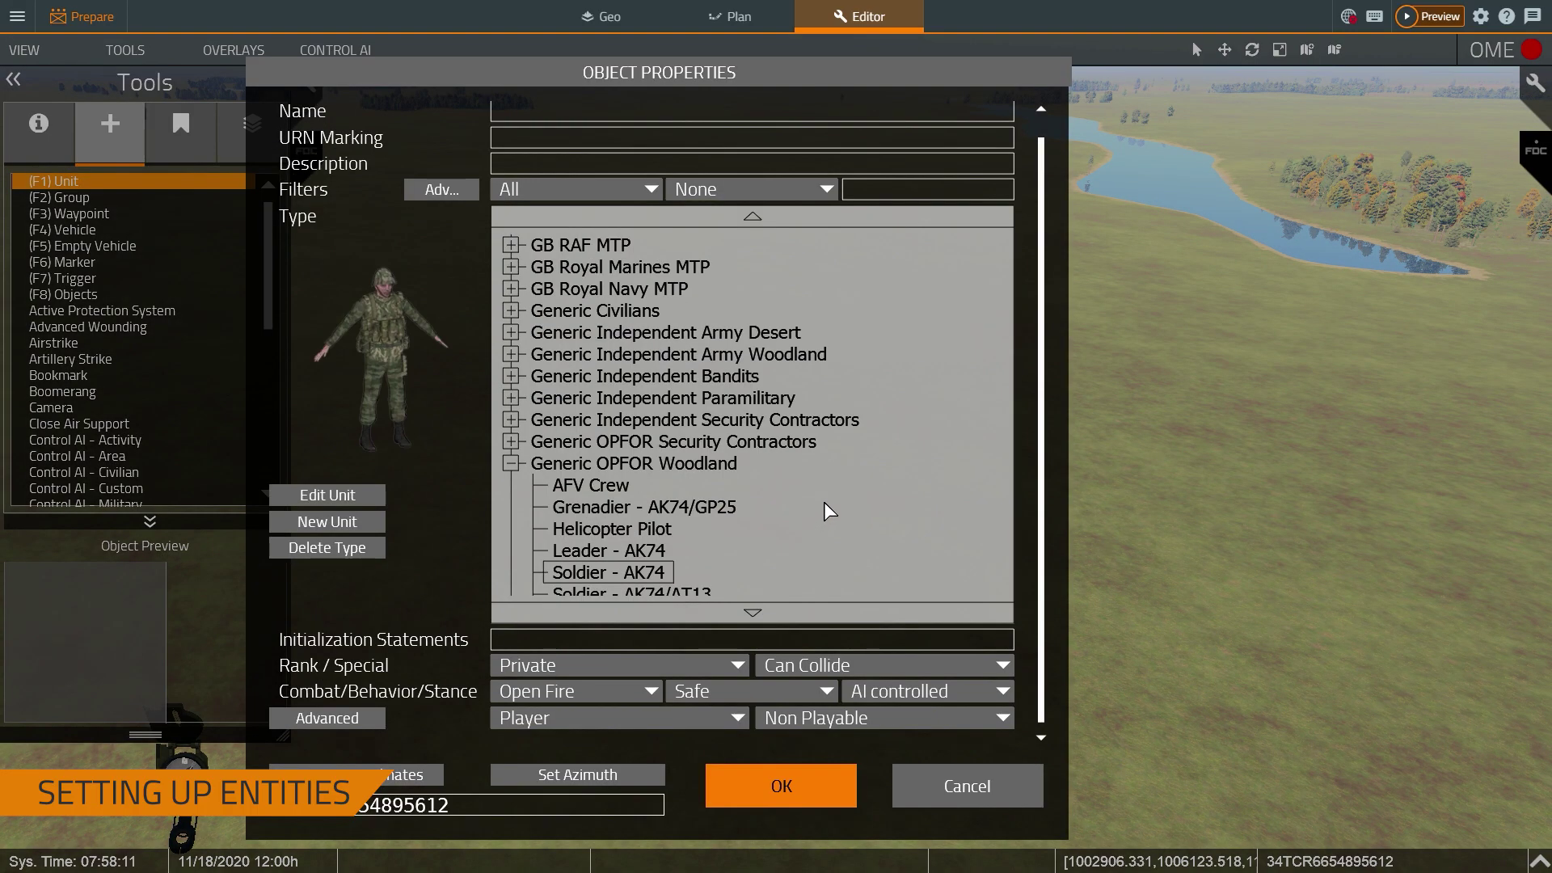
{"action": "left_click", "coordinate": [878, 194]}
{"action": "type", "text": "ocp"}
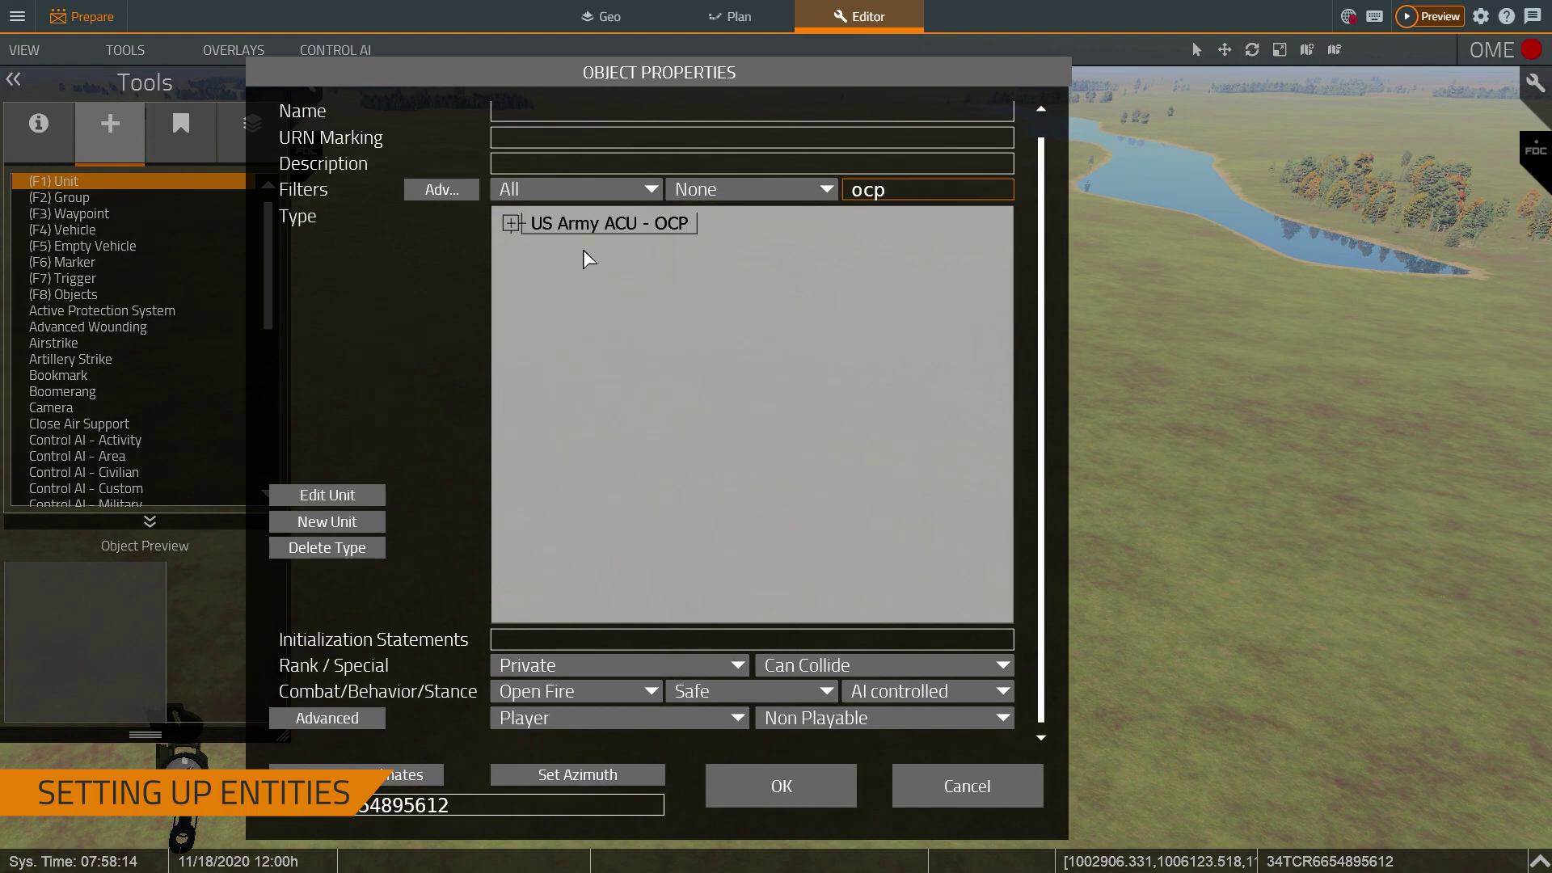
{"action": "left_click", "coordinate": [510, 224]}
{"action": "left_click", "coordinate": [572, 462]}
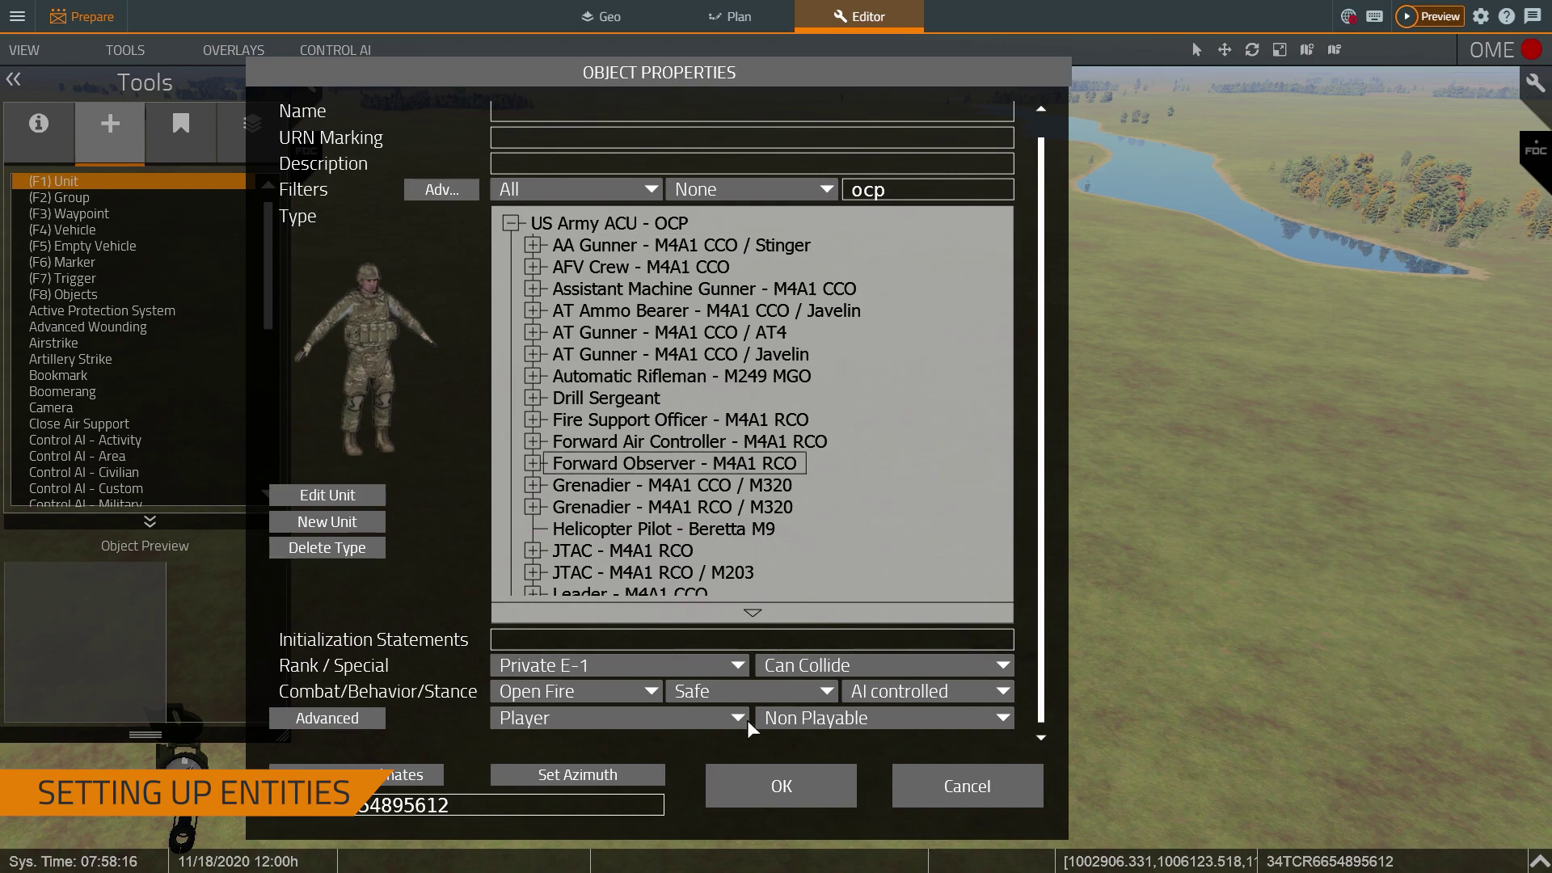
Make the unit Playable and give it the description 'Demo Observer'.
{"action": "left_click", "coordinate": [807, 719]}
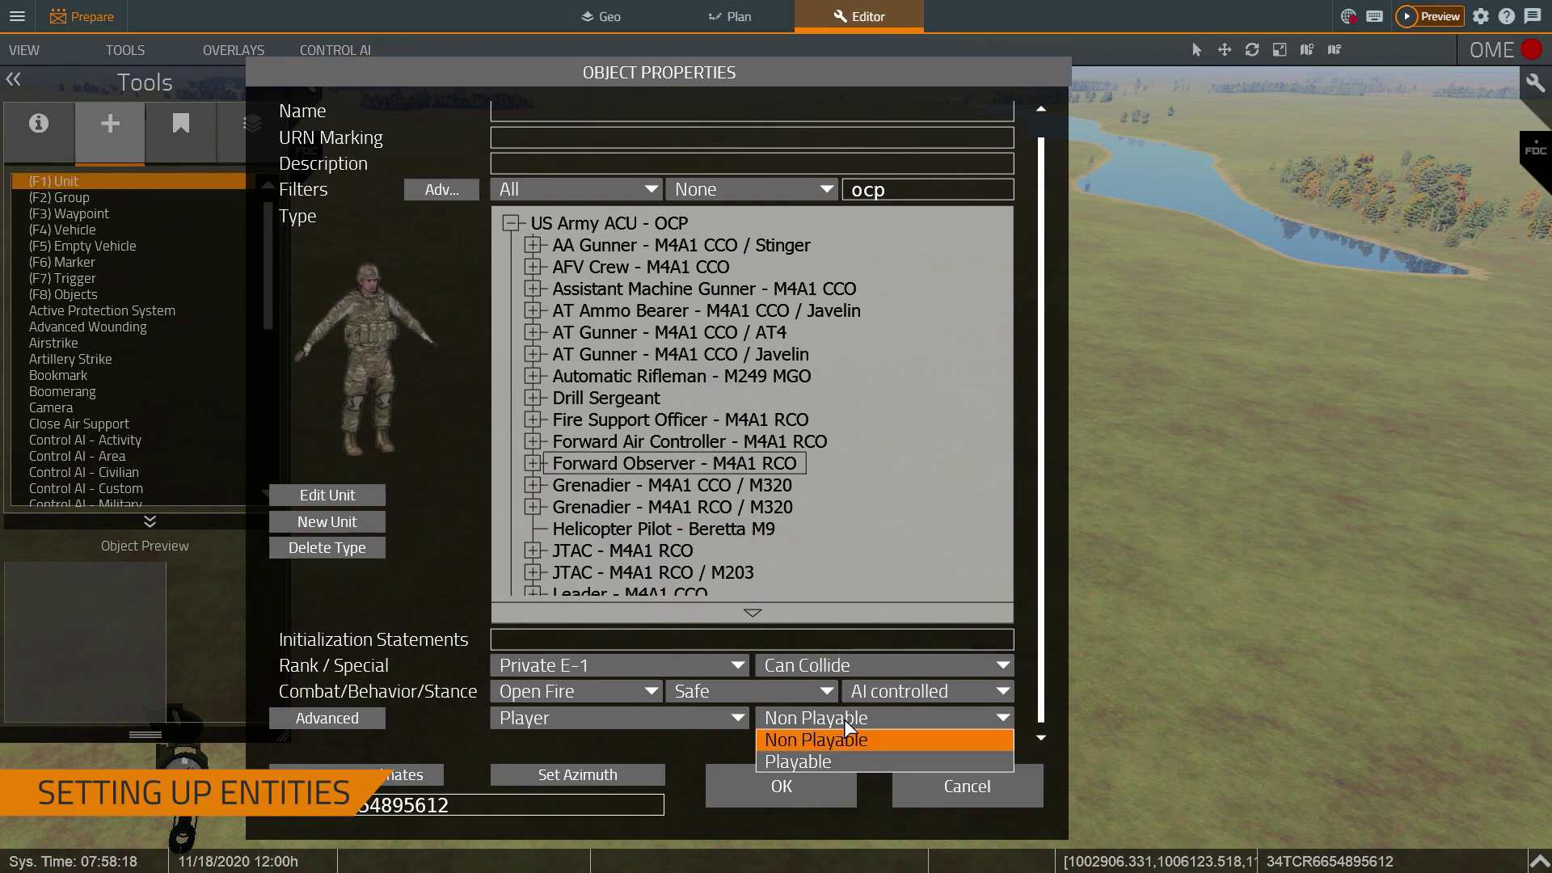
{"action": "left_click", "coordinate": [846, 760]}
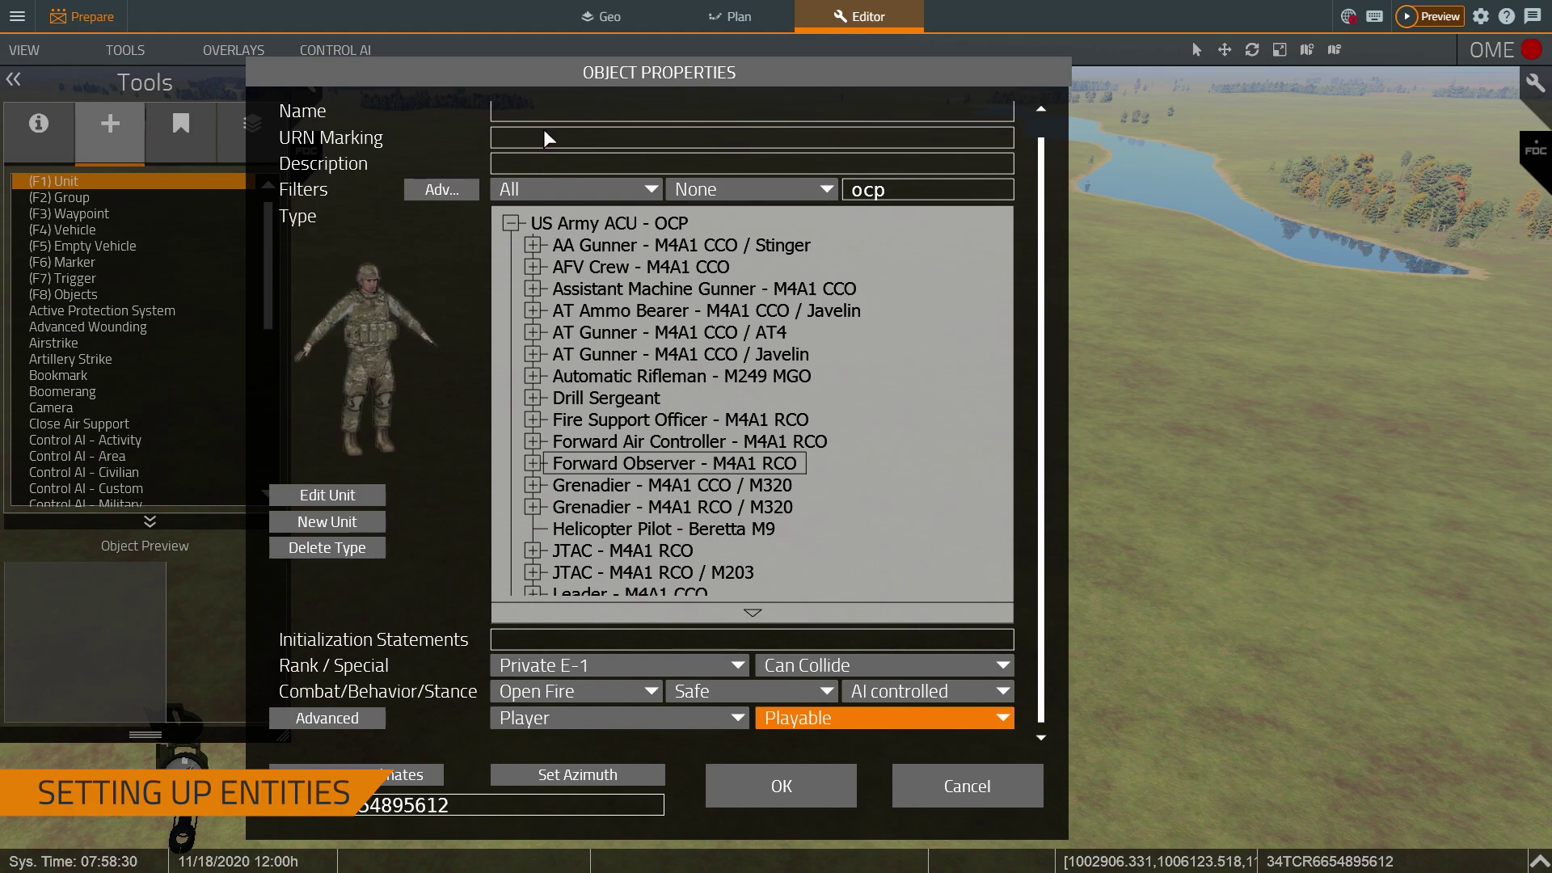
{"action": "left_click", "coordinate": [527, 161]}
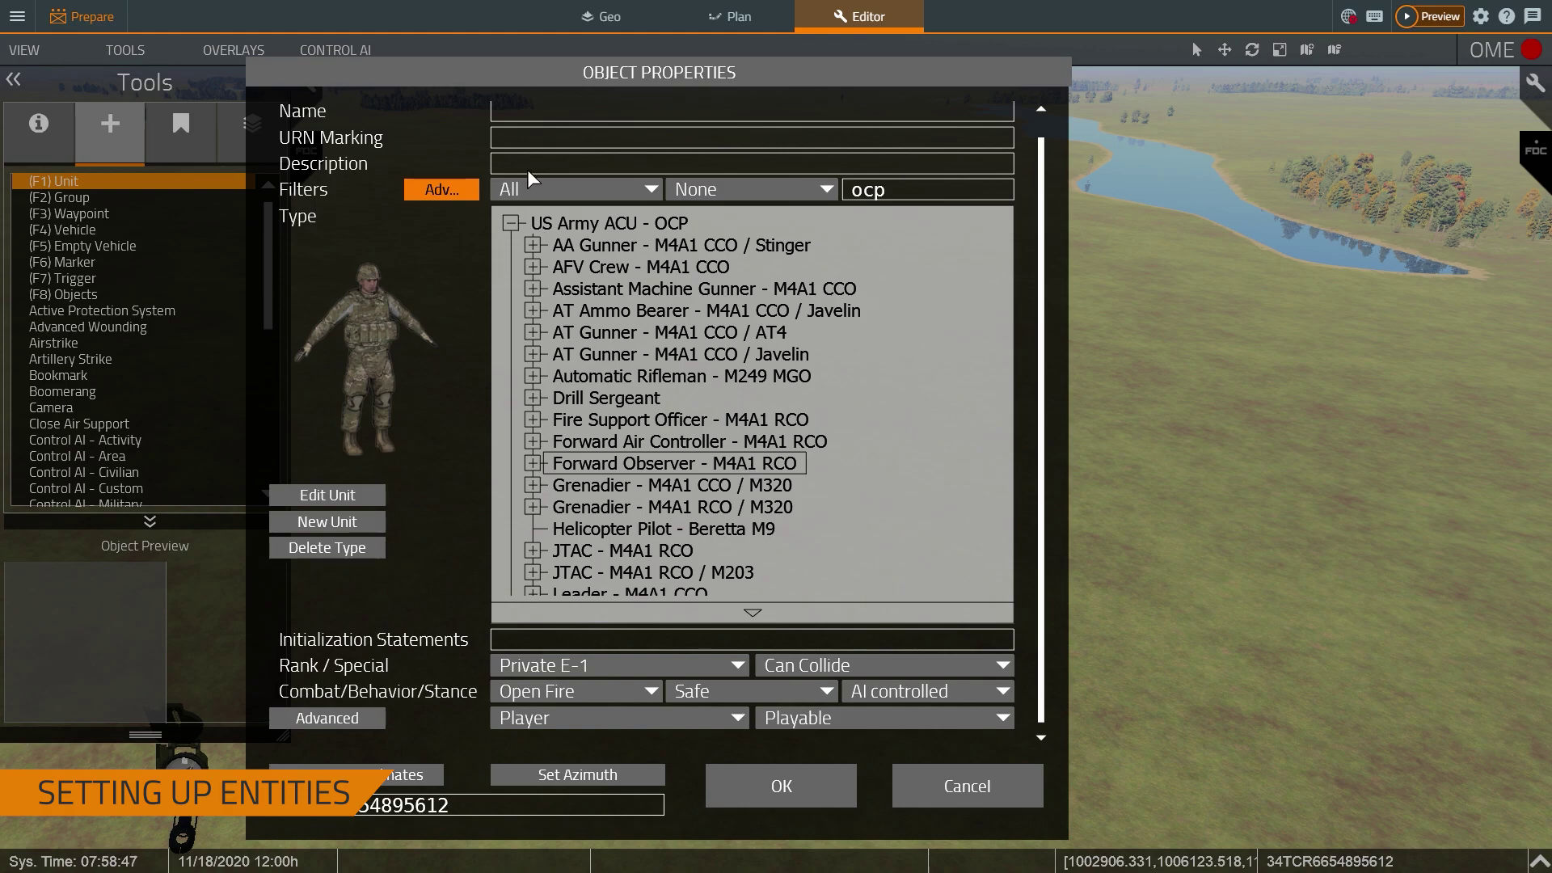
{"action": "type", "text": "Demo"}
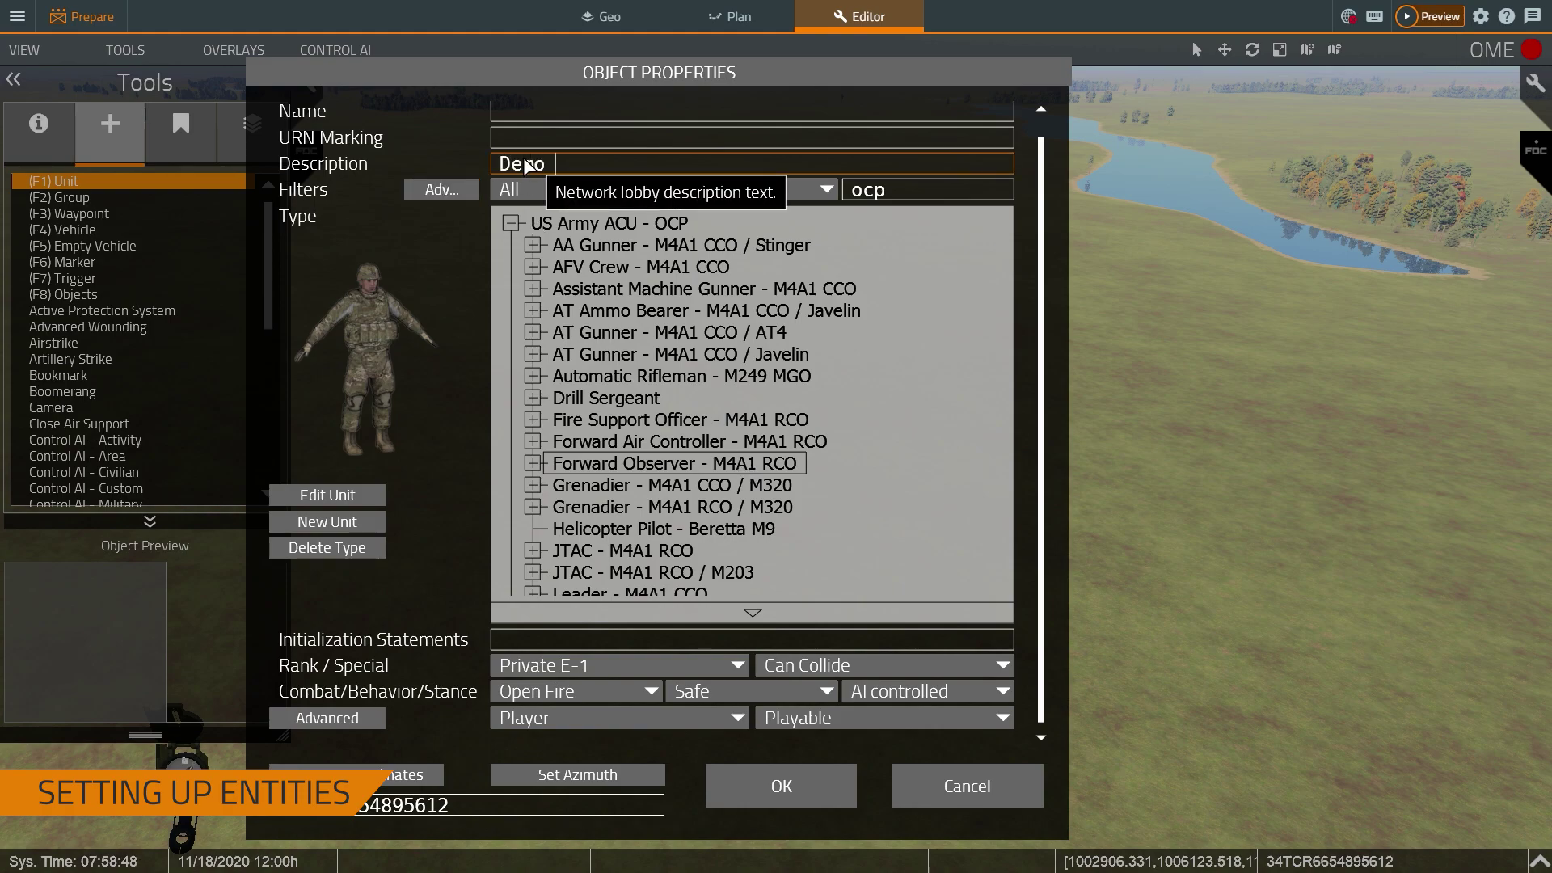
{"action": "type", "text": " Observer"}
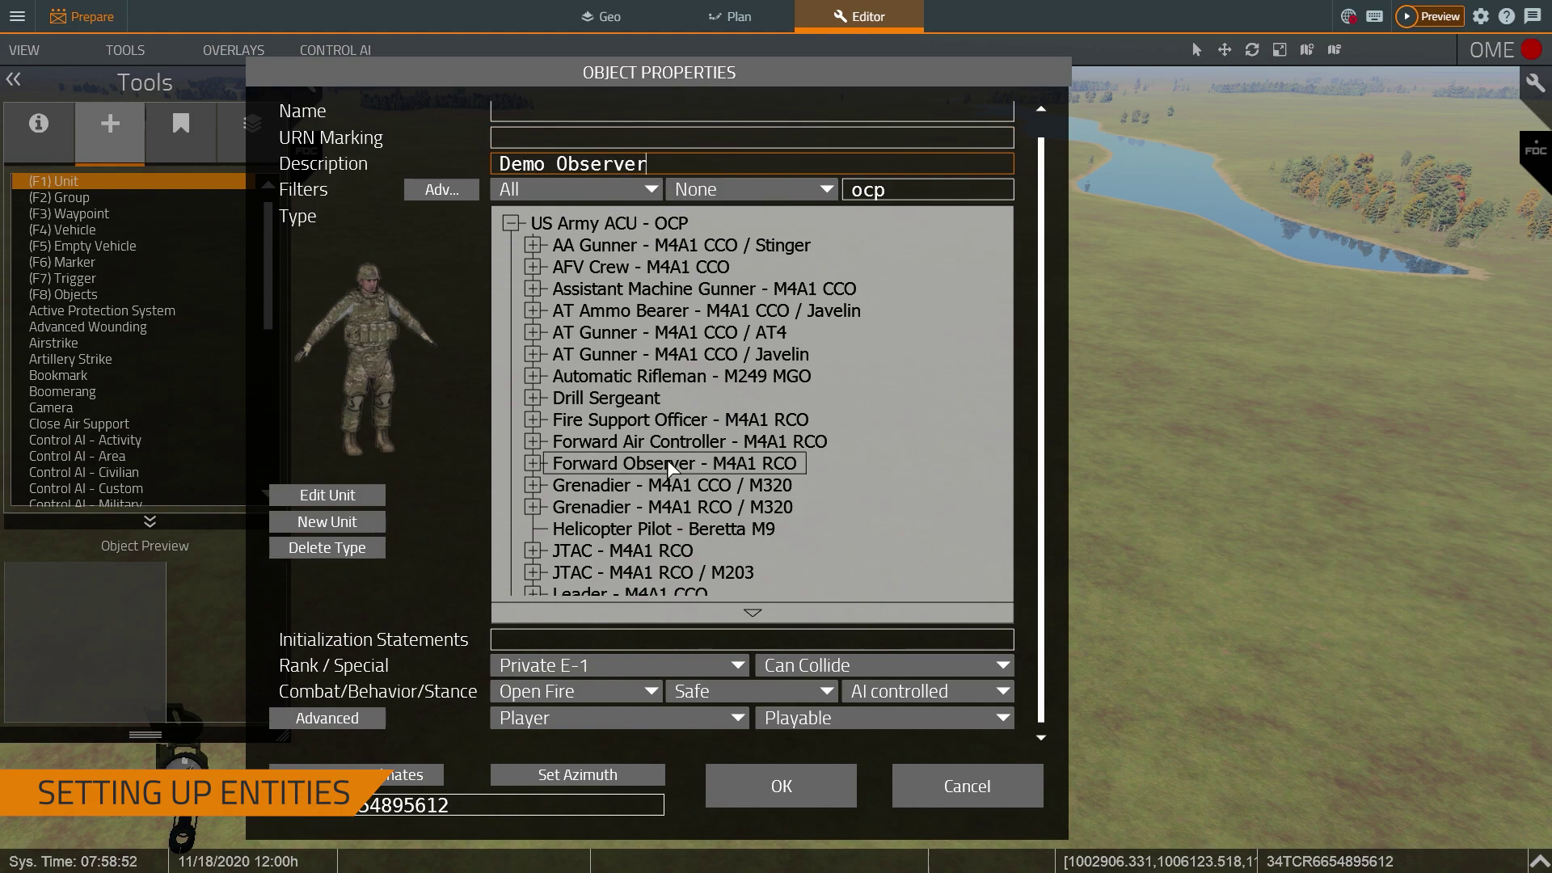
{"action": "left_click_drag", "start_coordinate": [682, 169], "coordinate": [493, 173]}
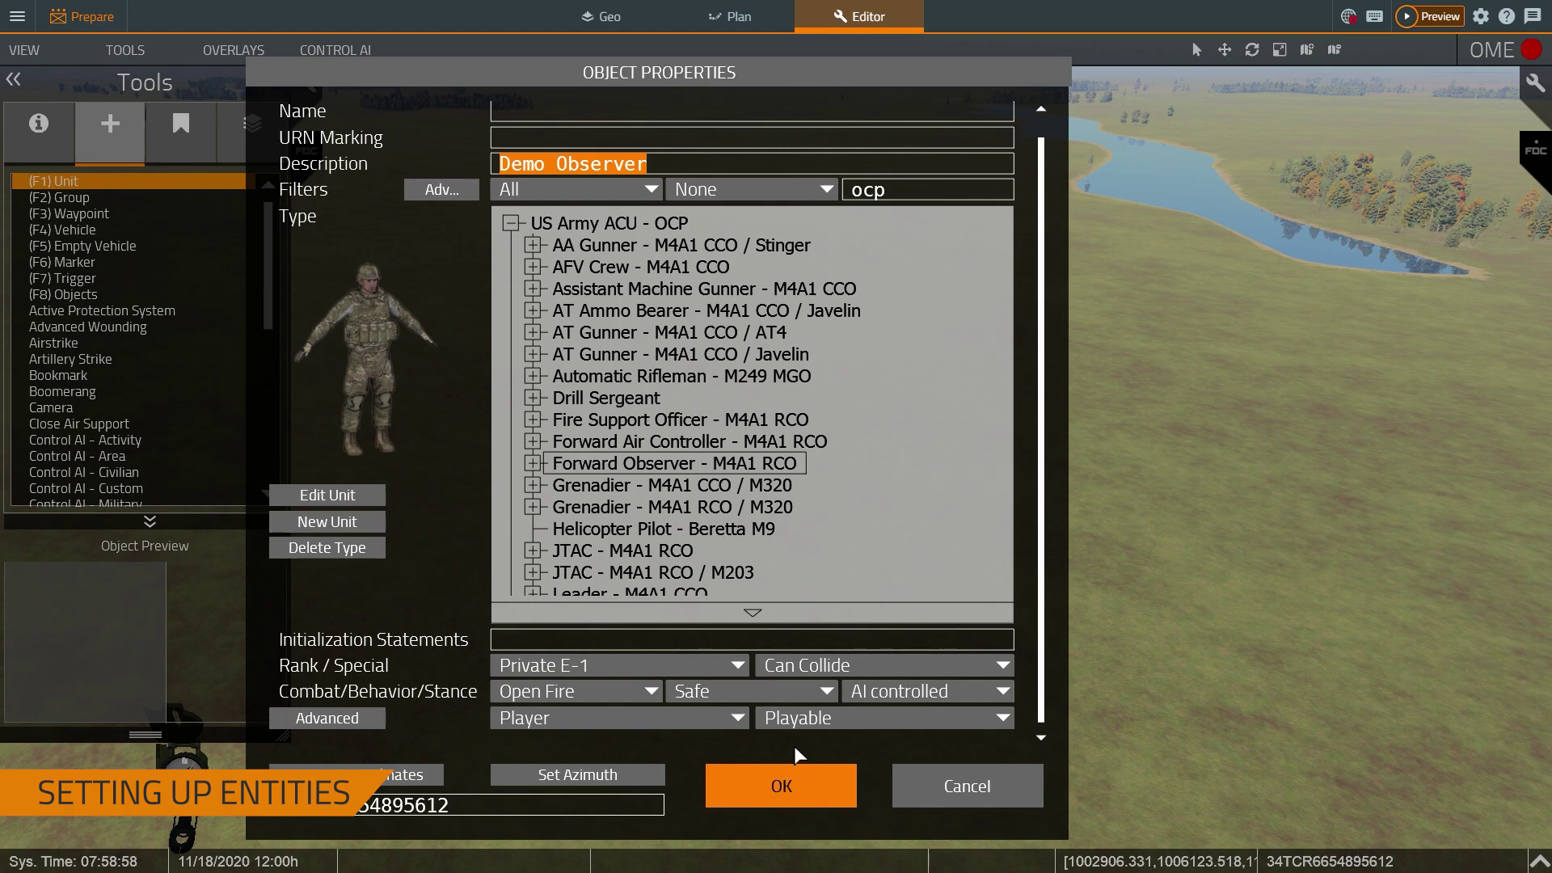
{"action": "left_click", "coordinate": [794, 723]}
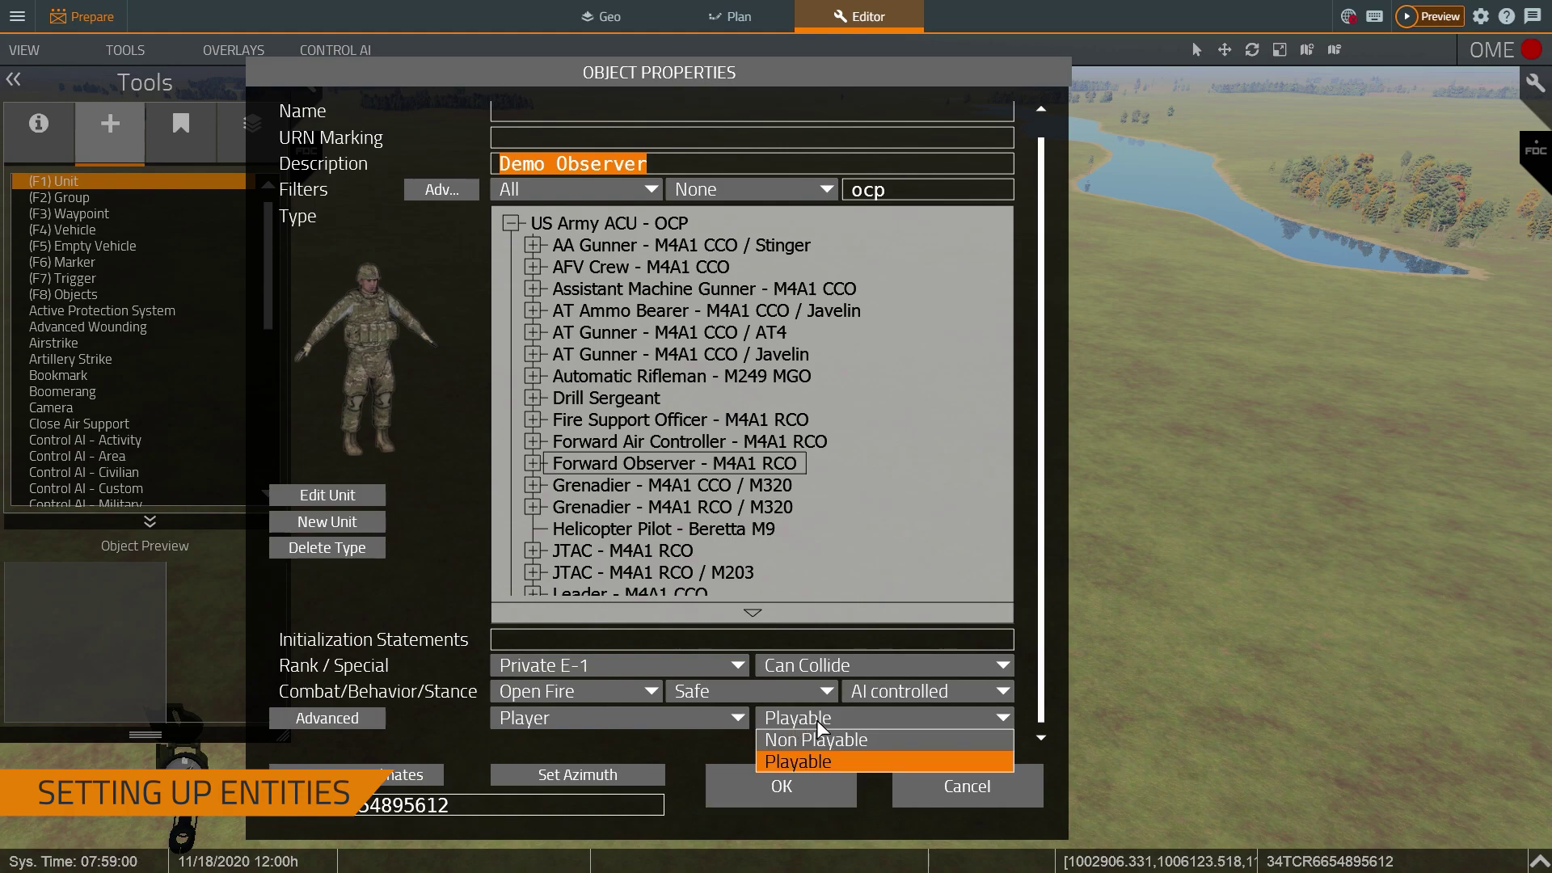
{"action": "left_click", "coordinate": [808, 764]}
Confirm the observer, then place a crewed woodland X M1A2 tank on the terrain.
{"action": "left_click", "coordinate": [798, 791]}
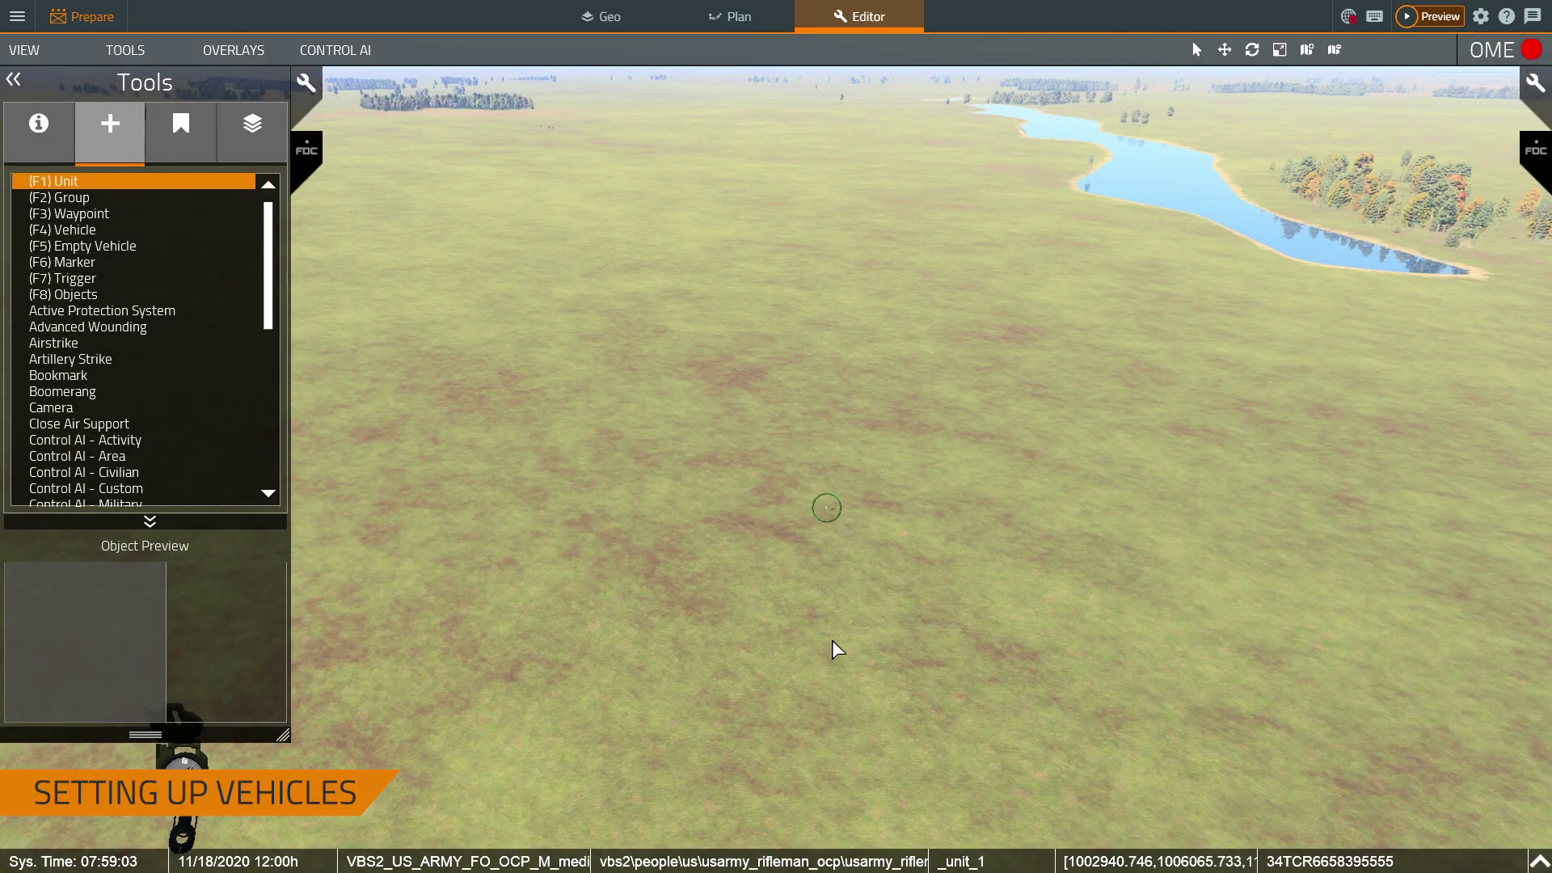
{"action": "key", "text": "F5"}
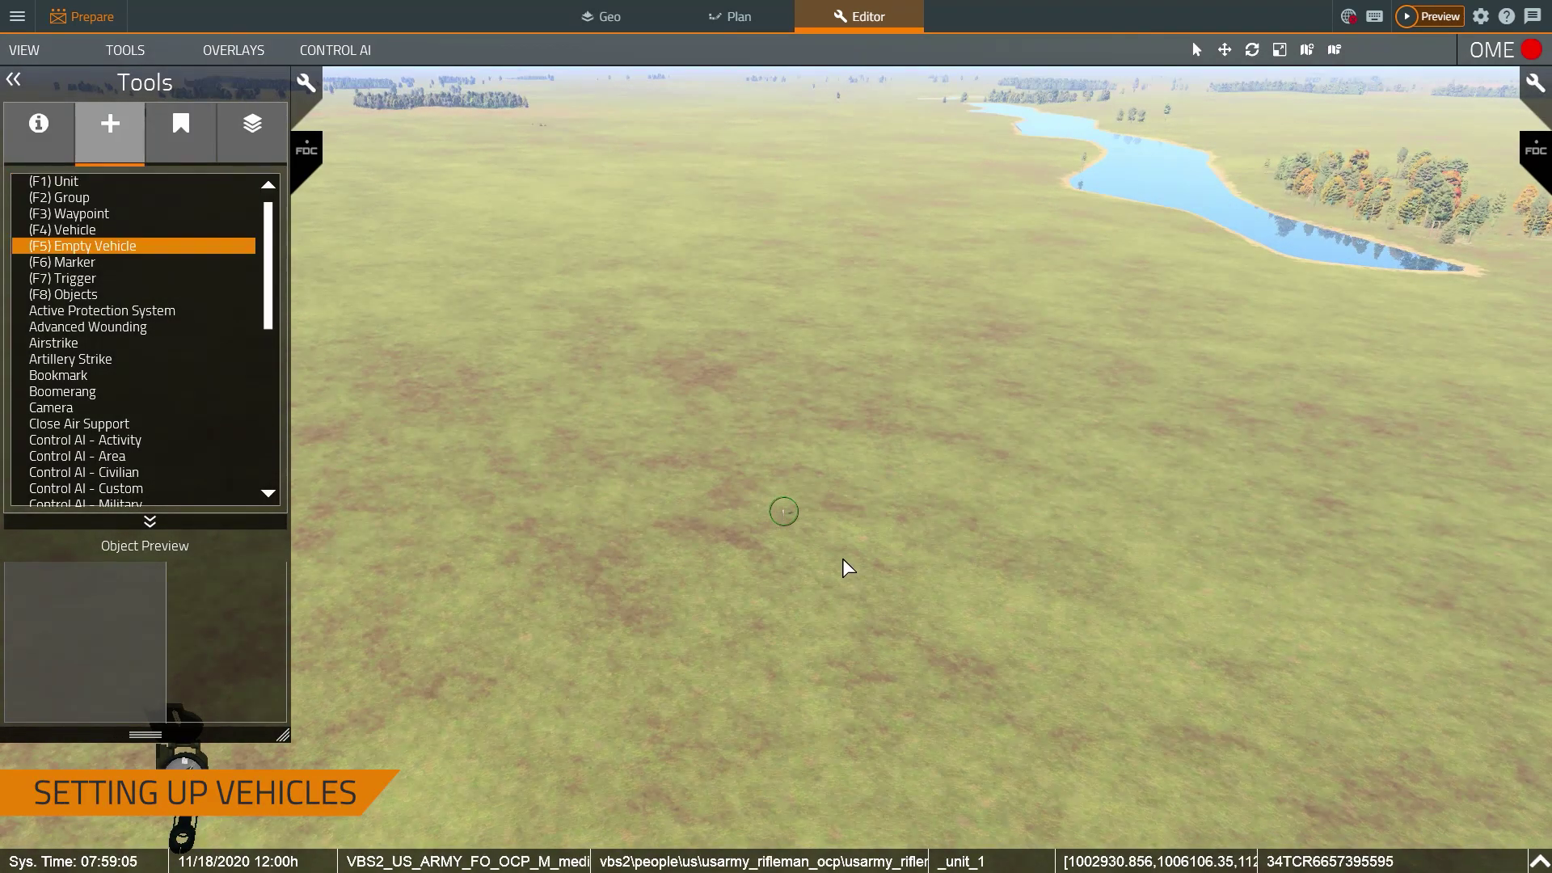
{"action": "key", "text": "F4"}
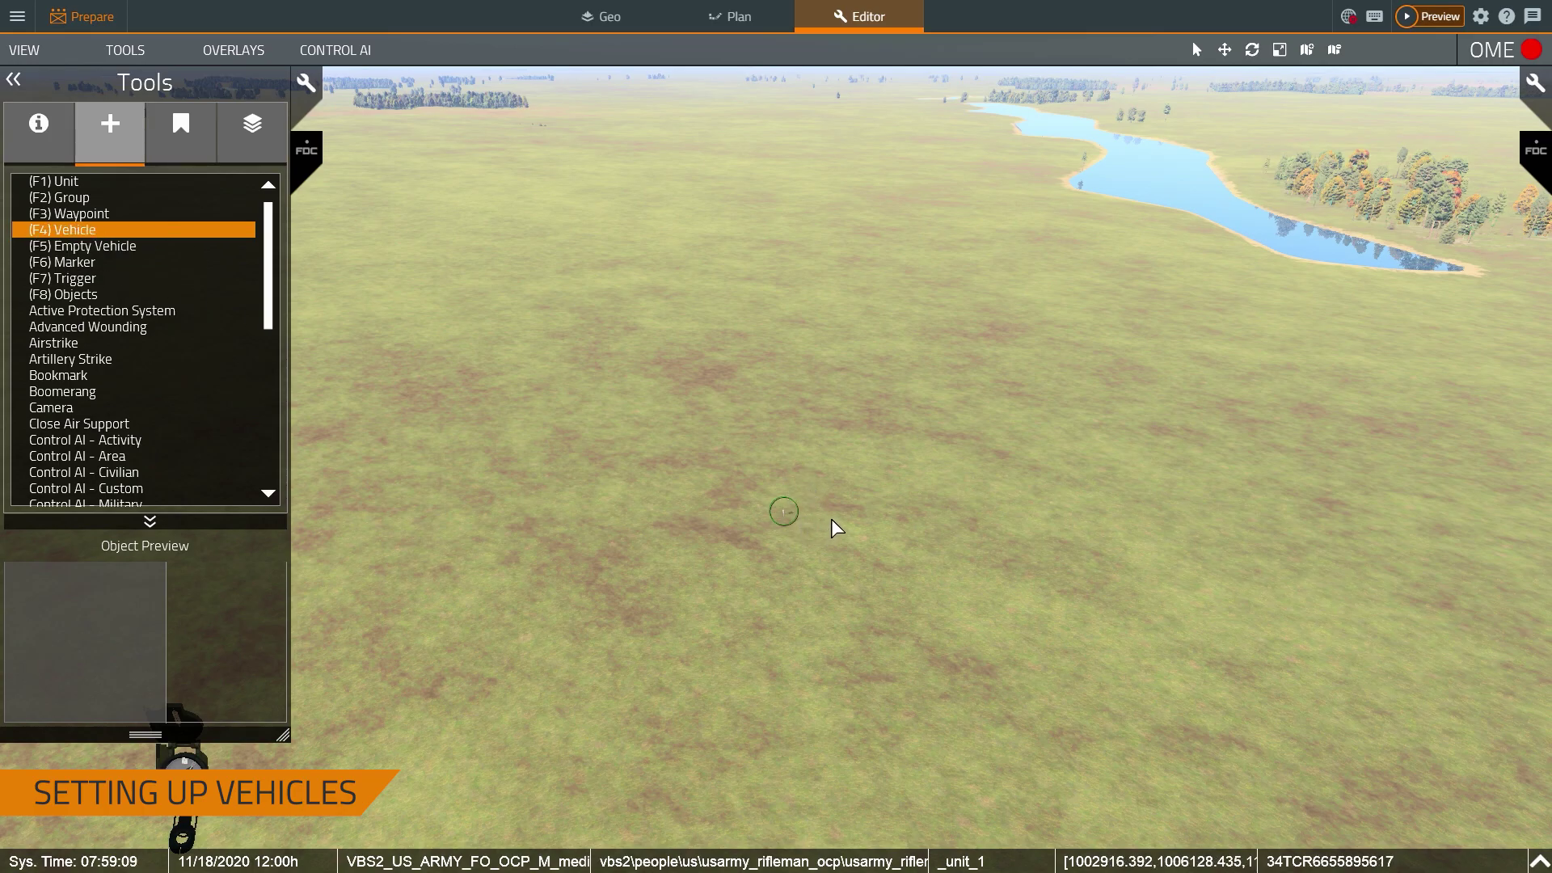
{"action": "double_click", "coordinate": [815, 495]}
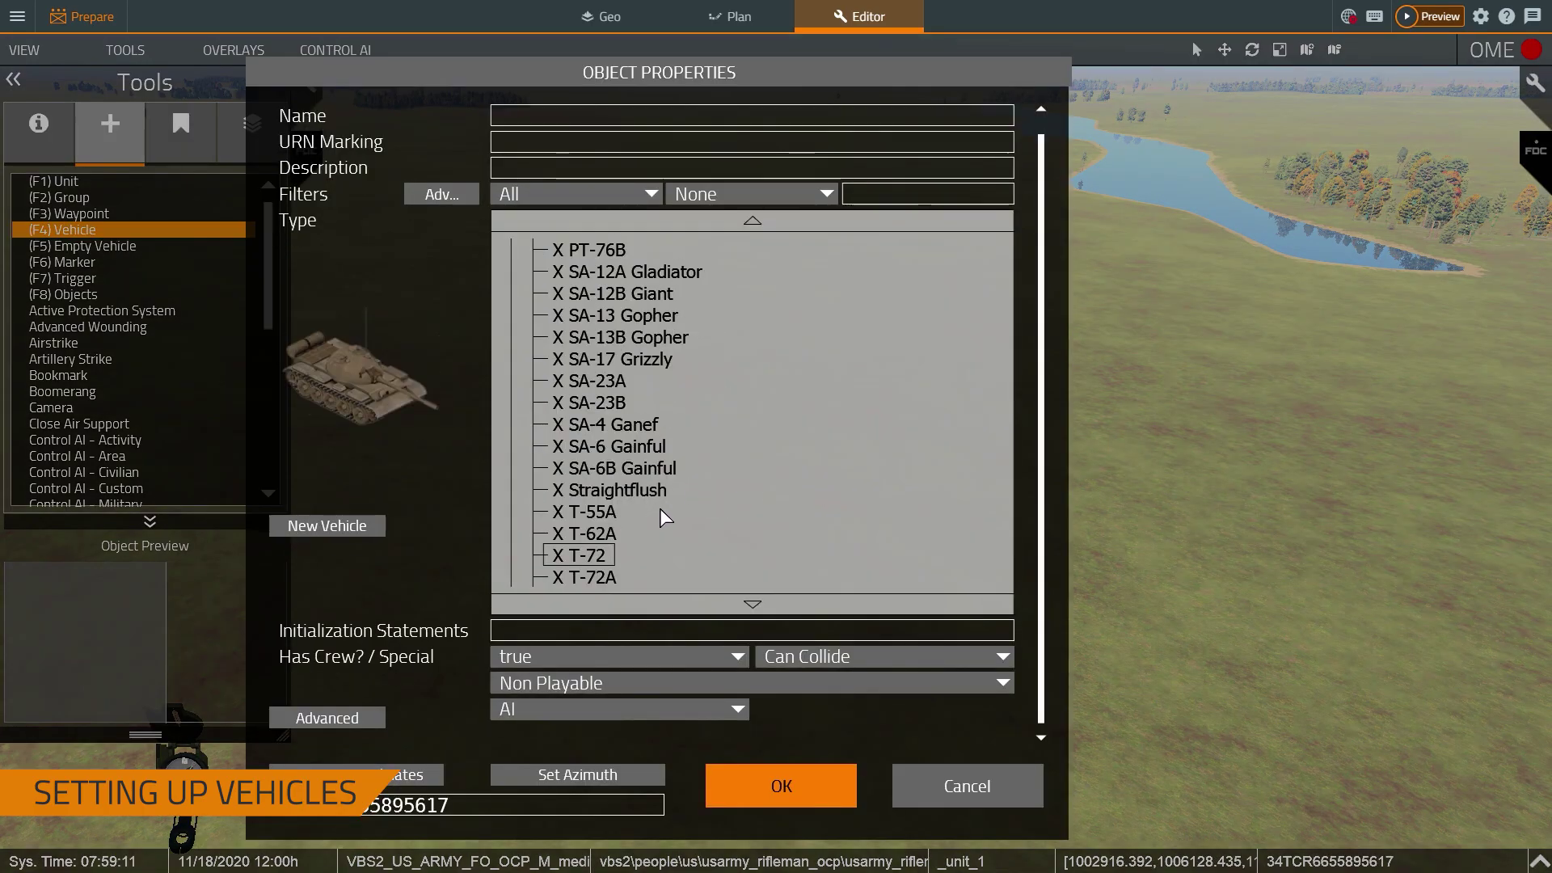
{"action": "type", "text": "m1a2"}
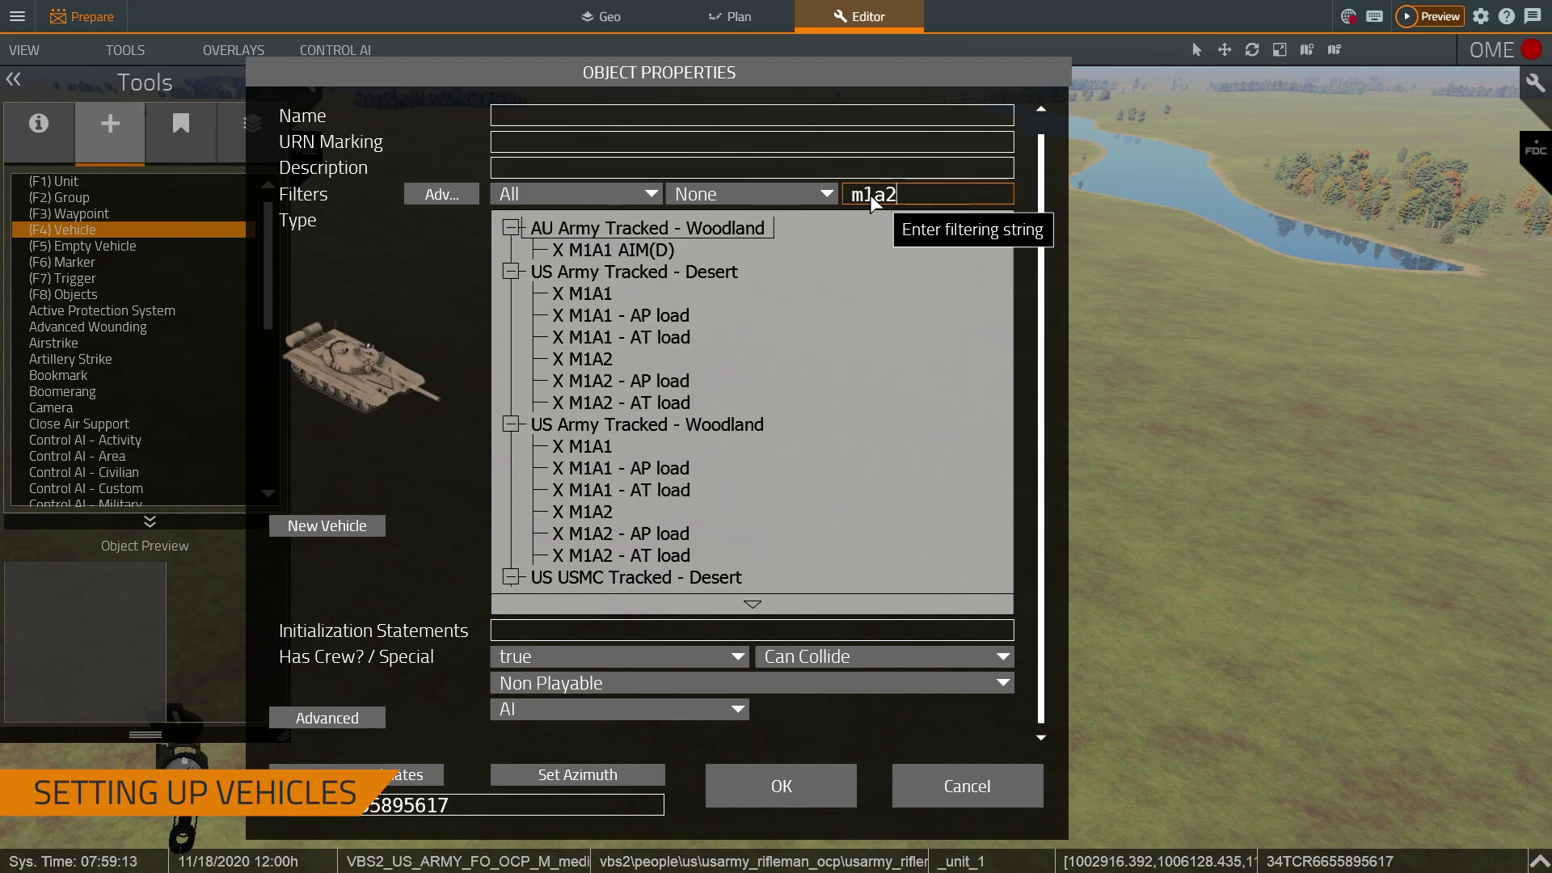
{"action": "left_click", "coordinate": [584, 339]}
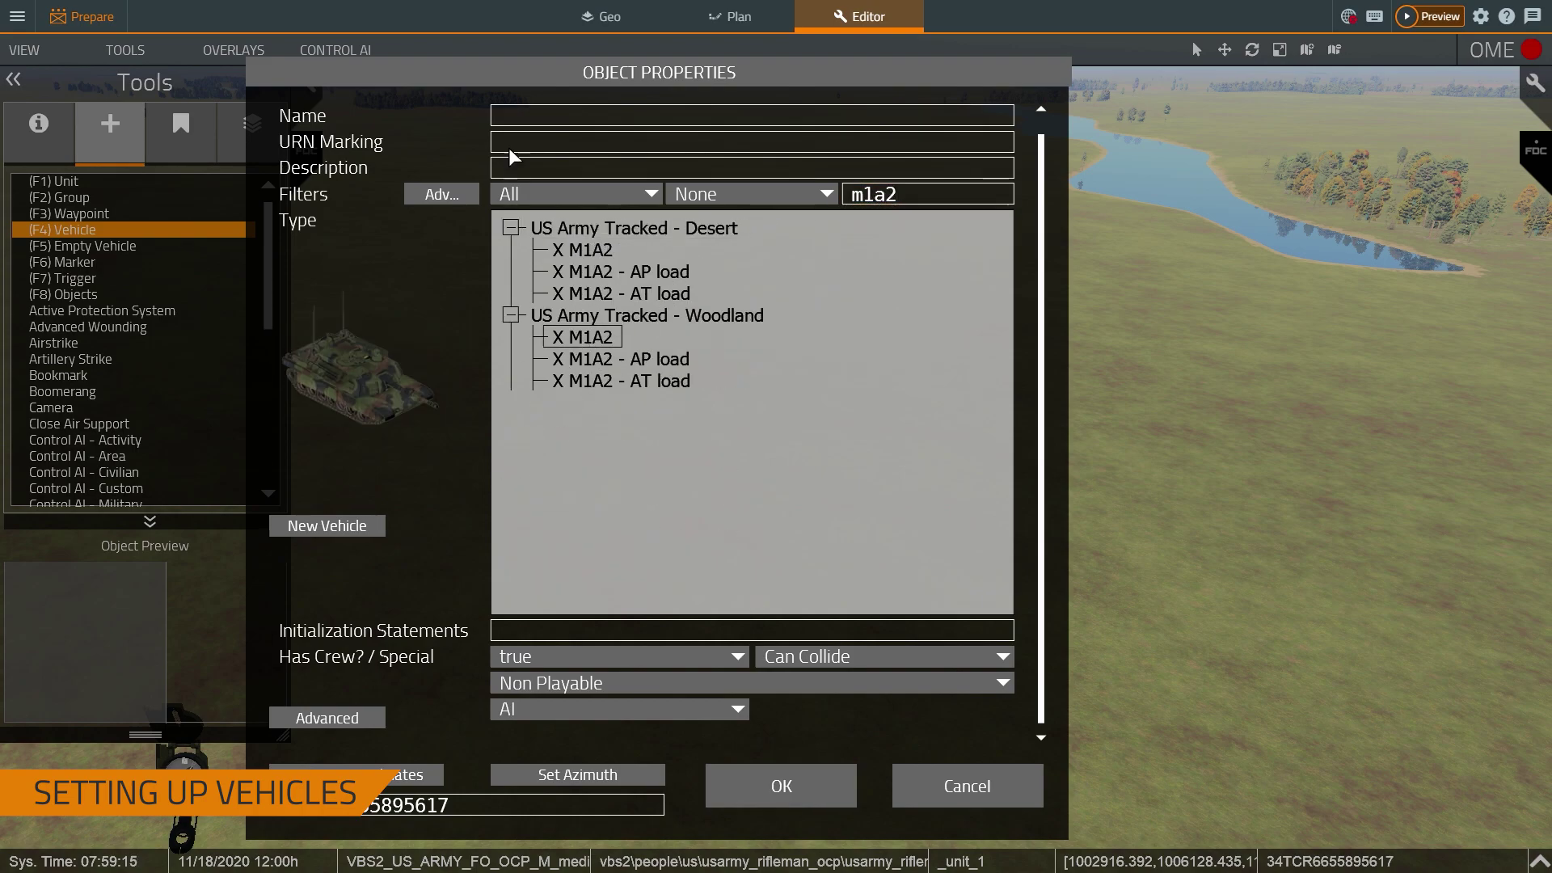
Make the M1A2 playable as Commander, Driver and Gunner under standard AI, and confirm.
{"action": "left_click", "coordinate": [501, 168]}
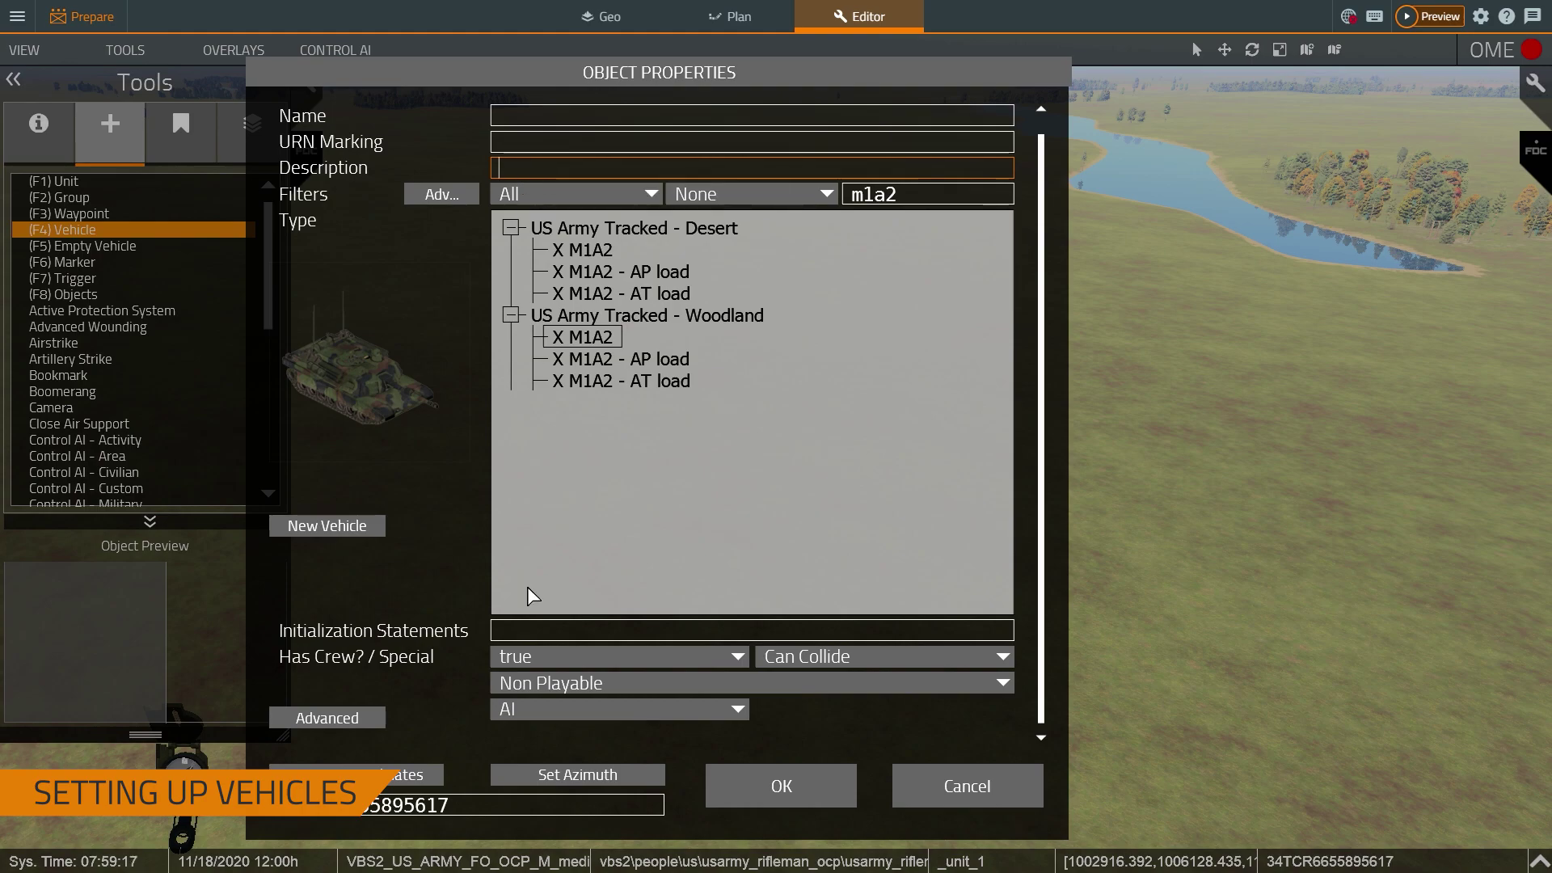
{"action": "left_click", "coordinate": [597, 686]}
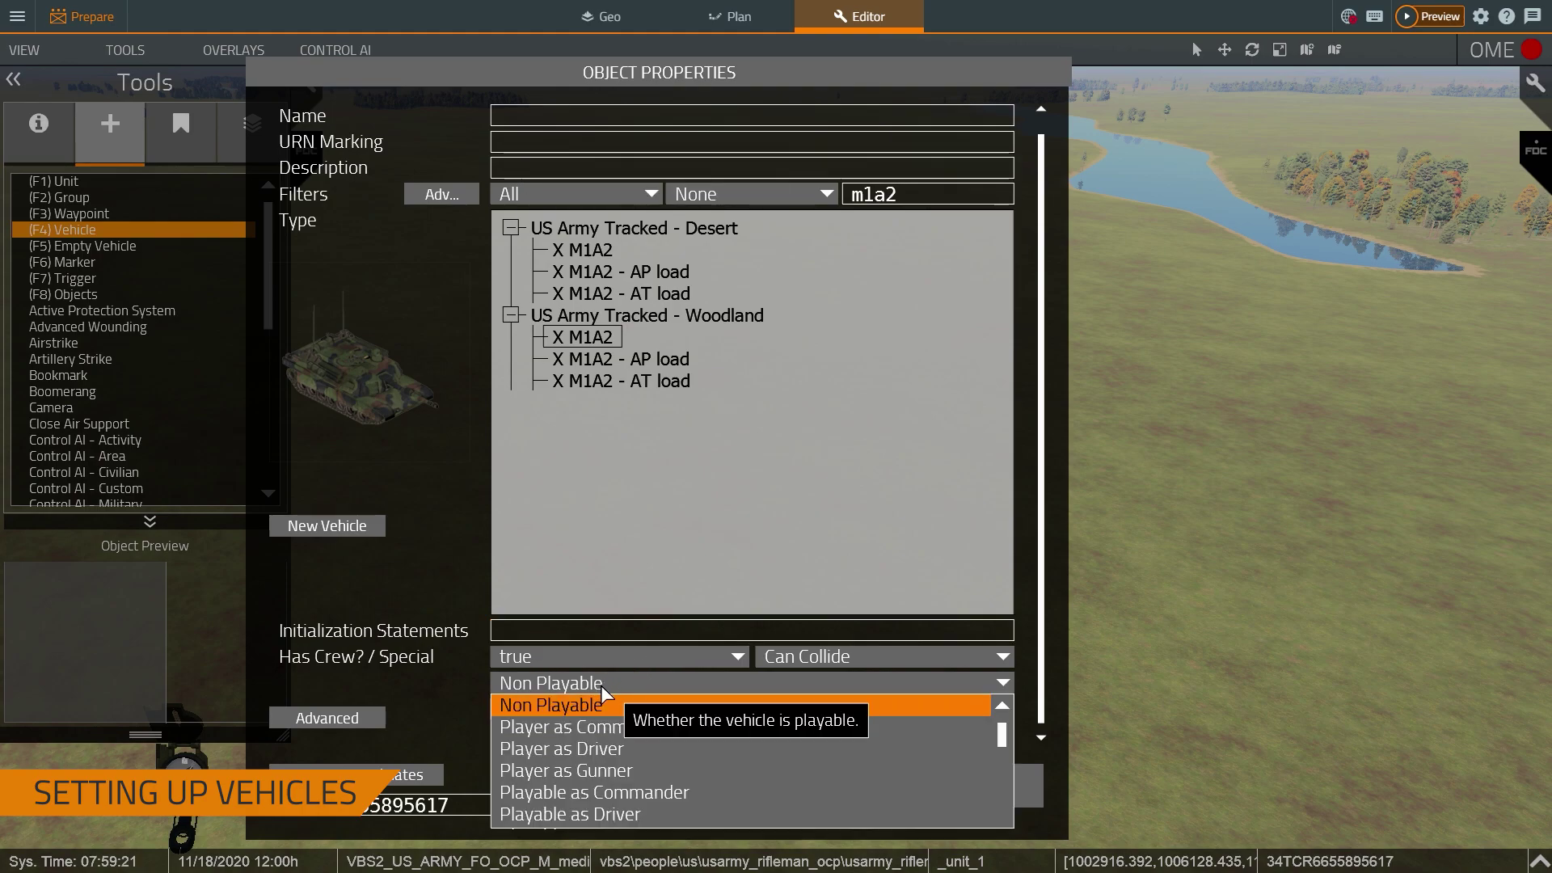
{"action": "scroll", "coordinate": [609, 779], "scroll_direction": "down", "scroll_amount": 3}
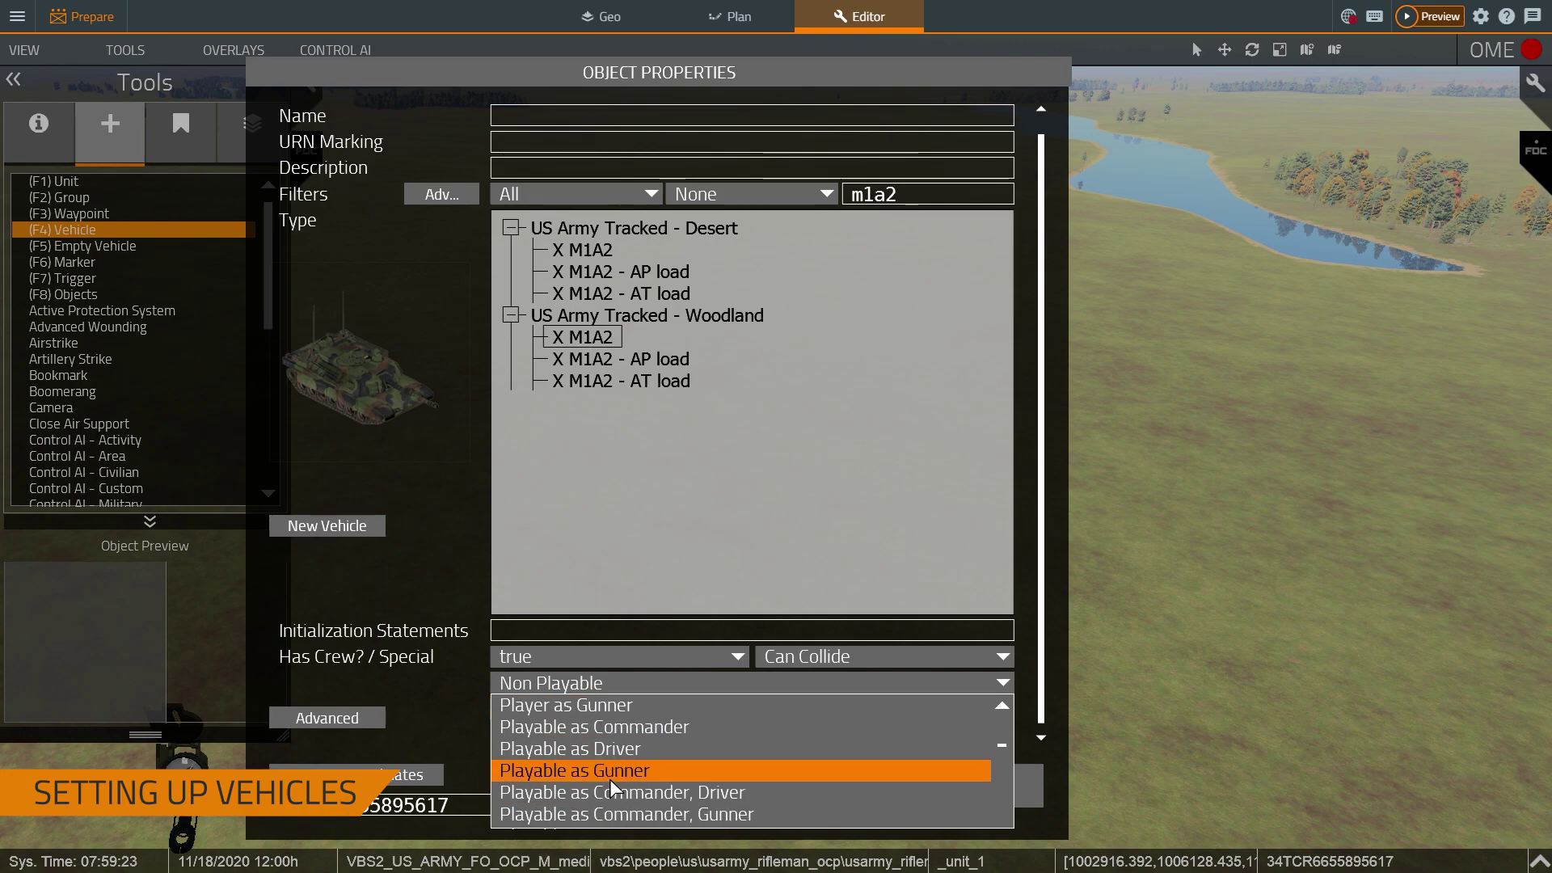
{"action": "scroll", "coordinate": [618, 768], "scroll_direction": "down", "scroll_amount": 2}
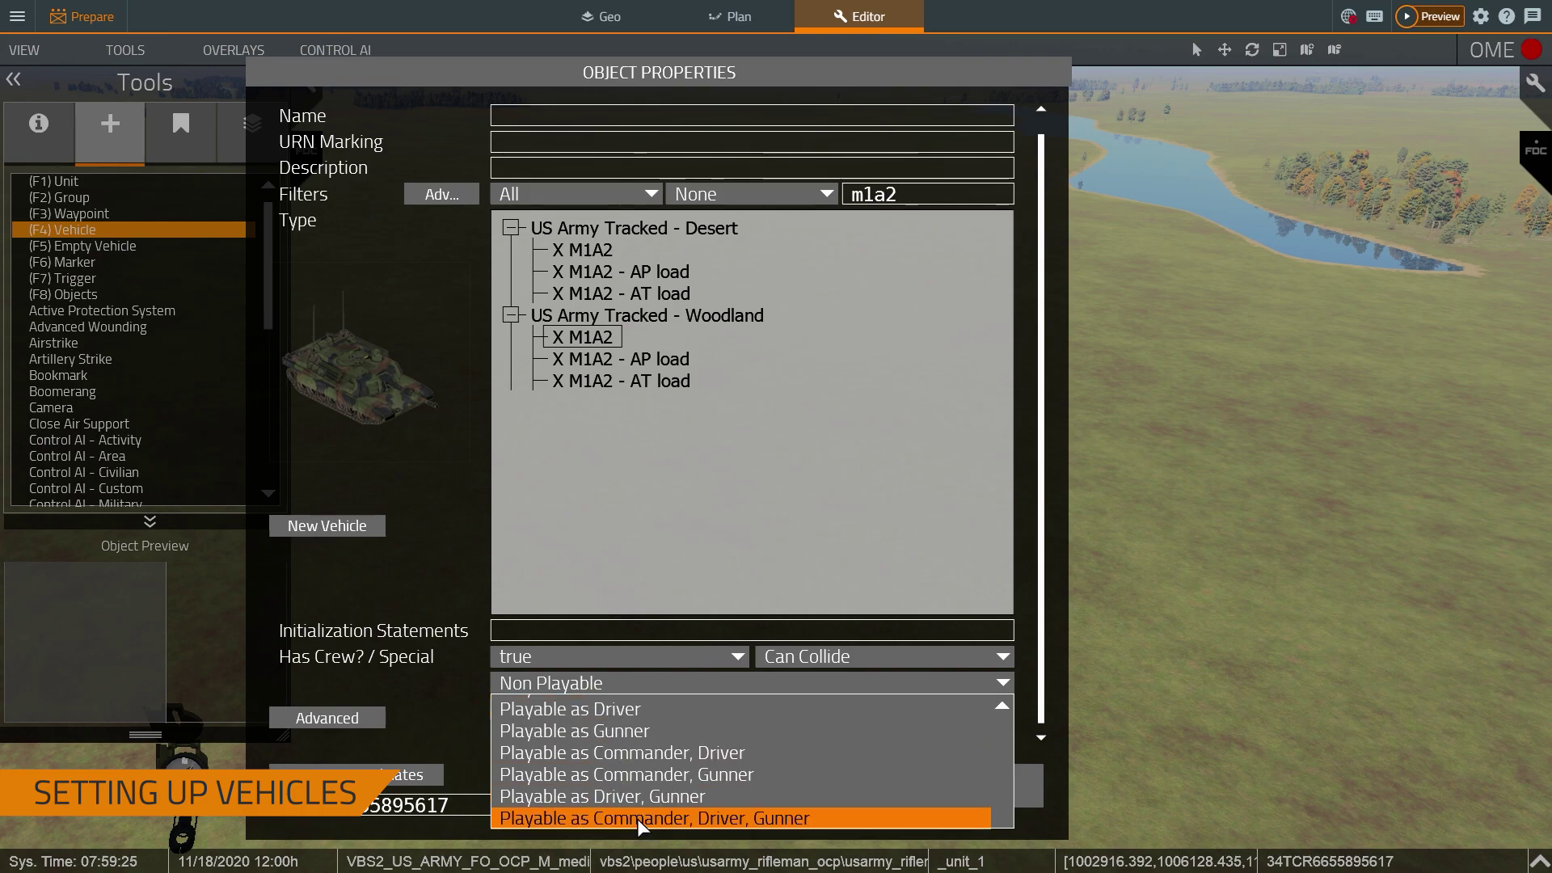
{"action": "left_click", "coordinate": [589, 821]}
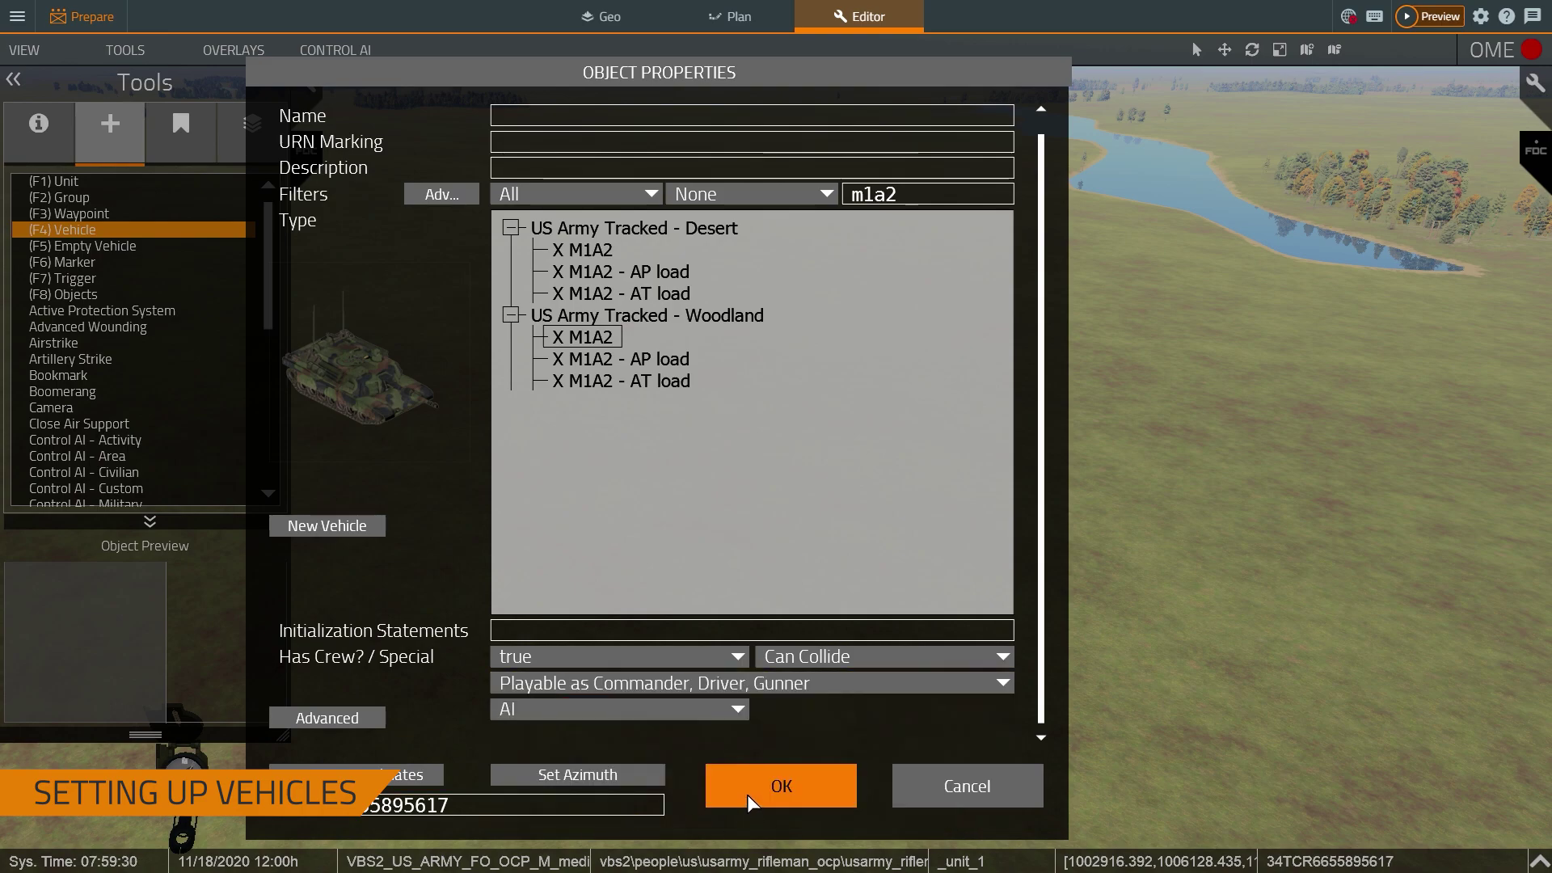
{"action": "left_click", "coordinate": [718, 708]}
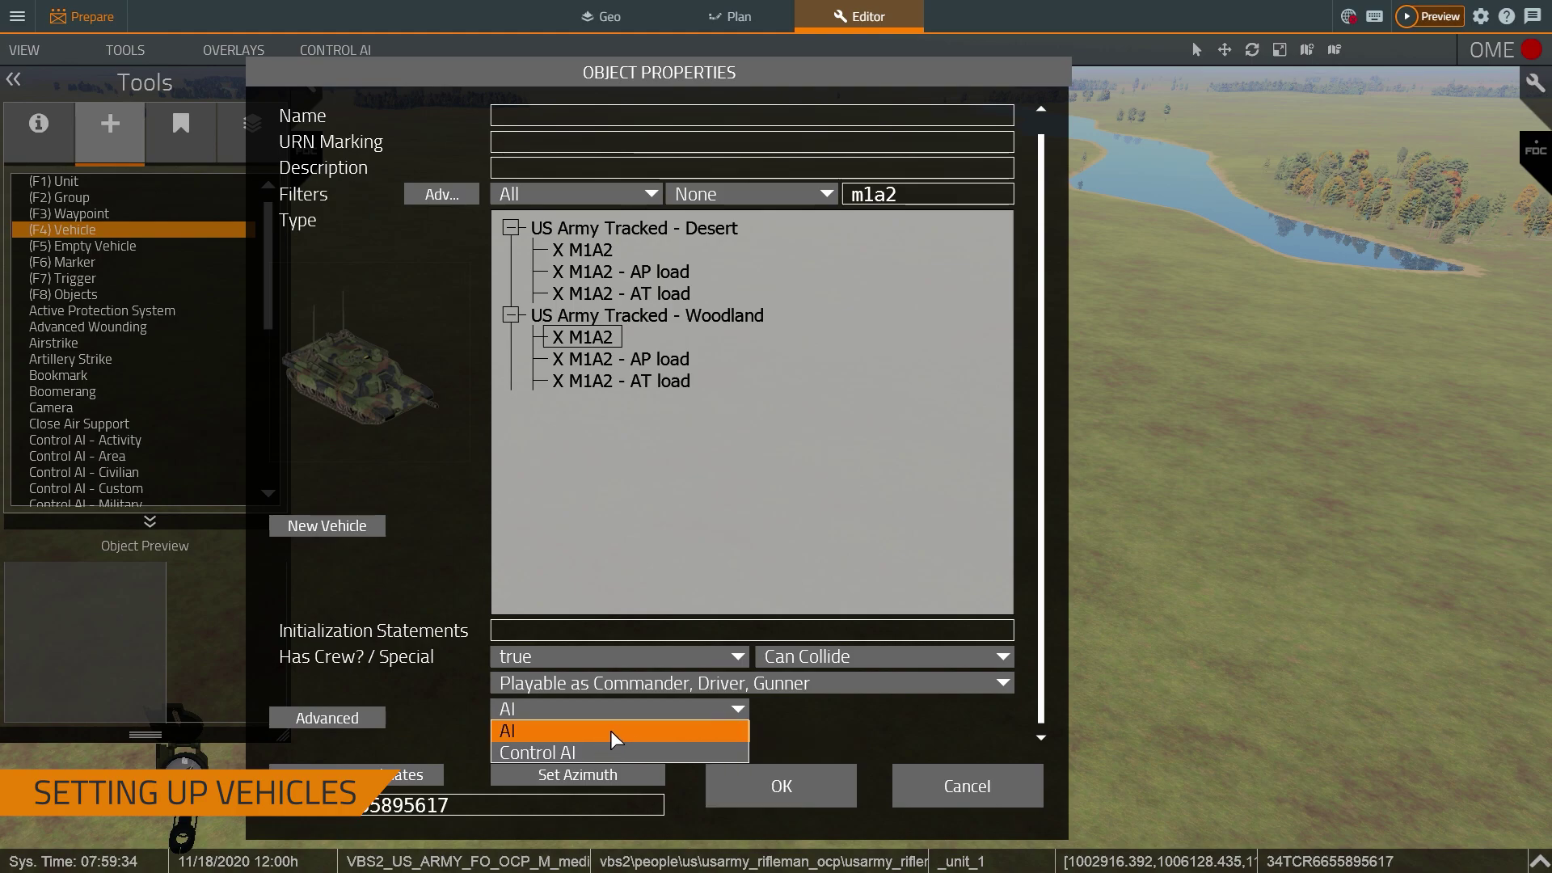
{"action": "left_click", "coordinate": [739, 708]}
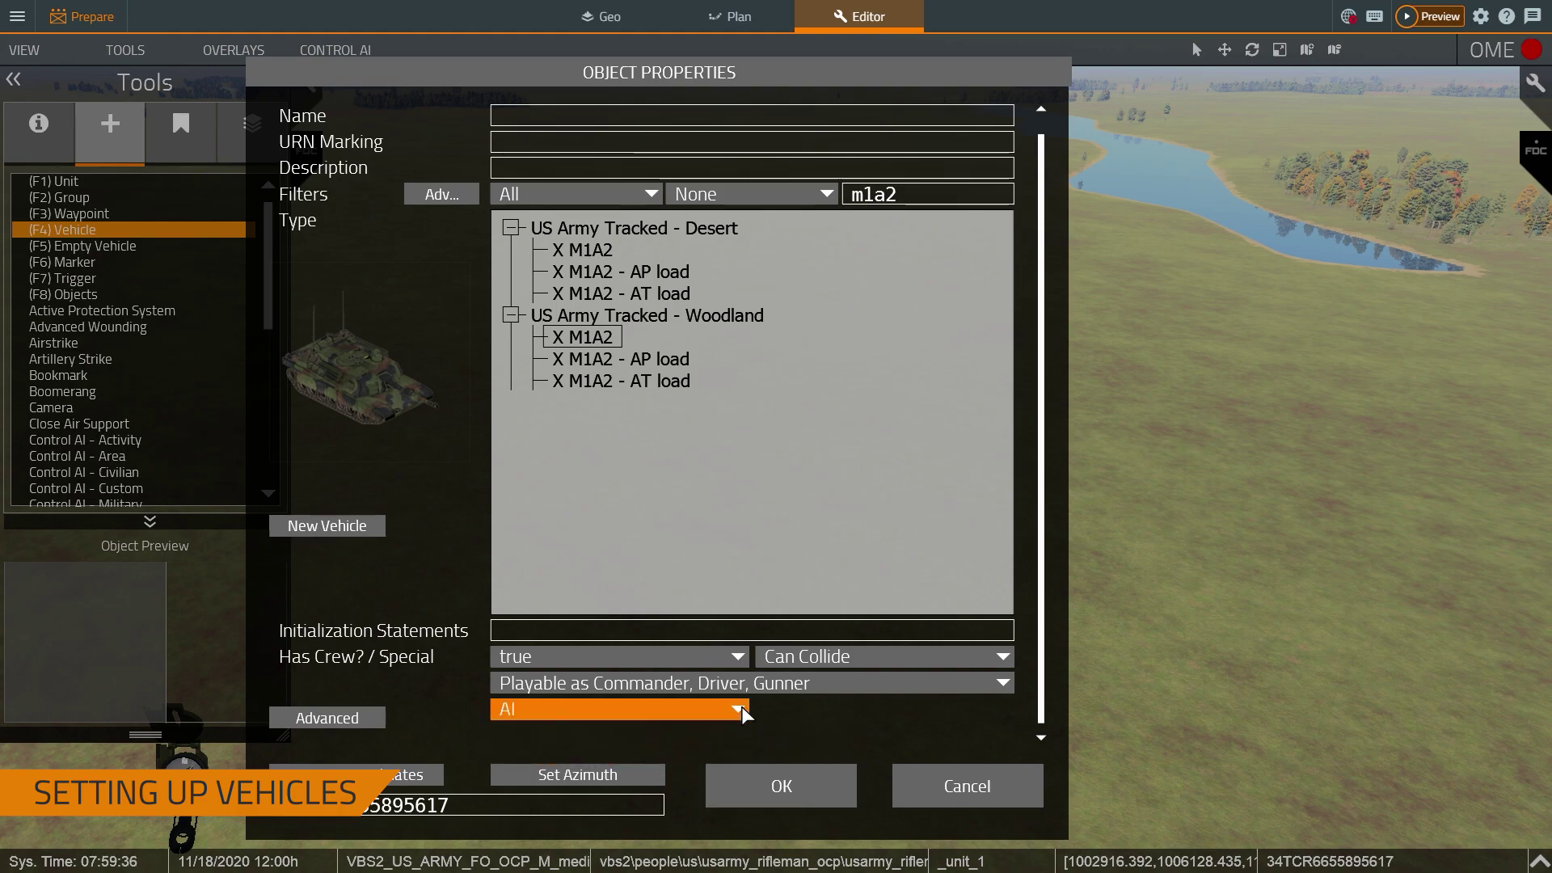
{"action": "left_click", "coordinate": [772, 784]}
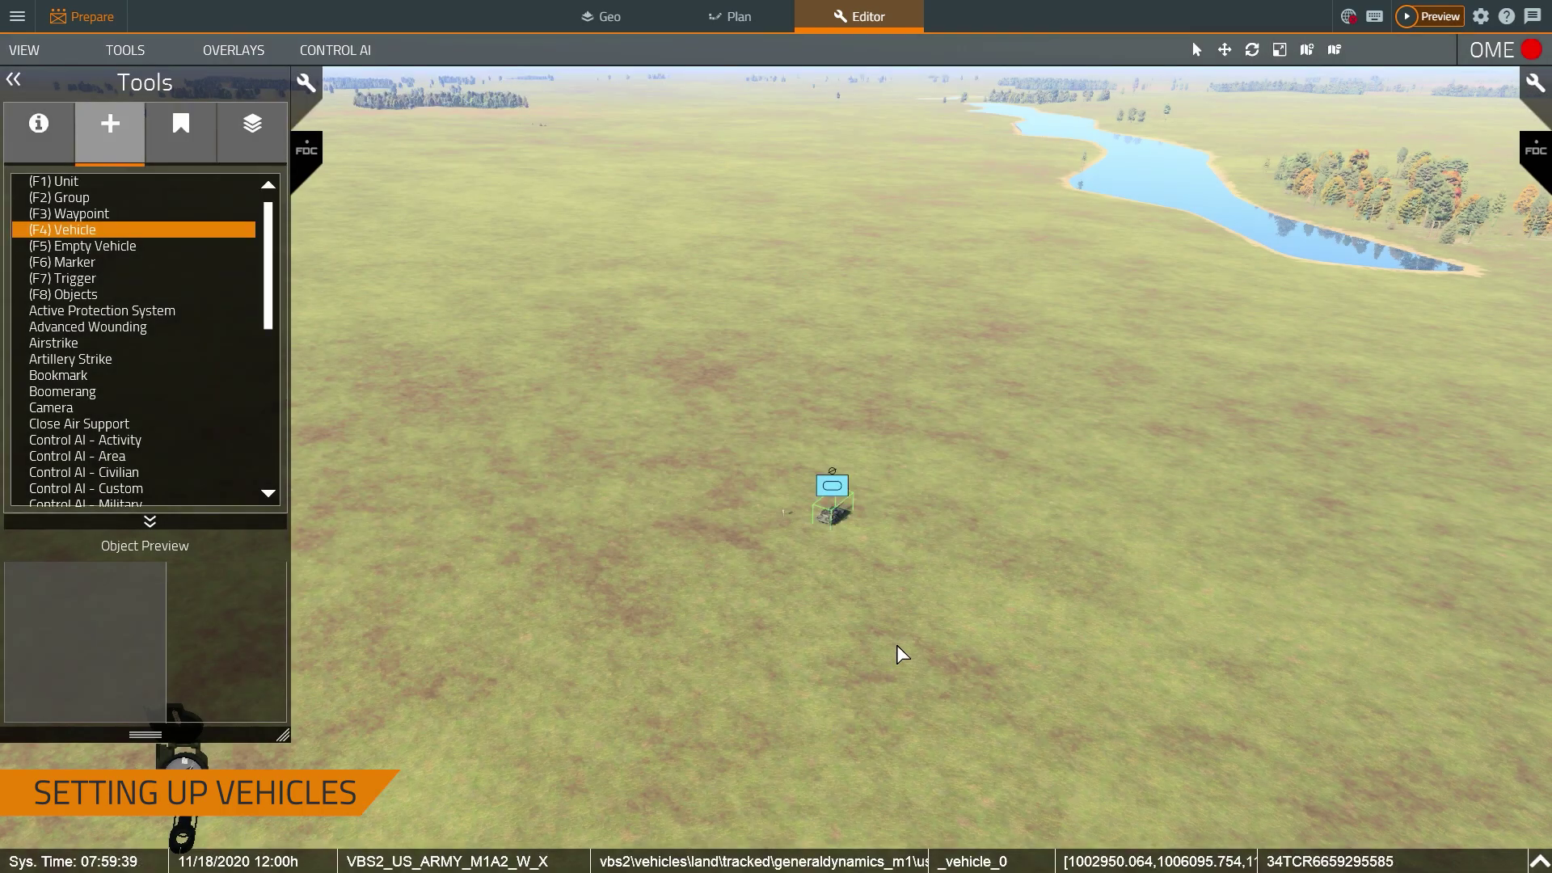
Open the briefing editor and write the plan text 'Demo briefeing'.
{"action": "right_click", "coordinate": [895, 646]}
{"action": "left_click", "coordinate": [736, 526]}
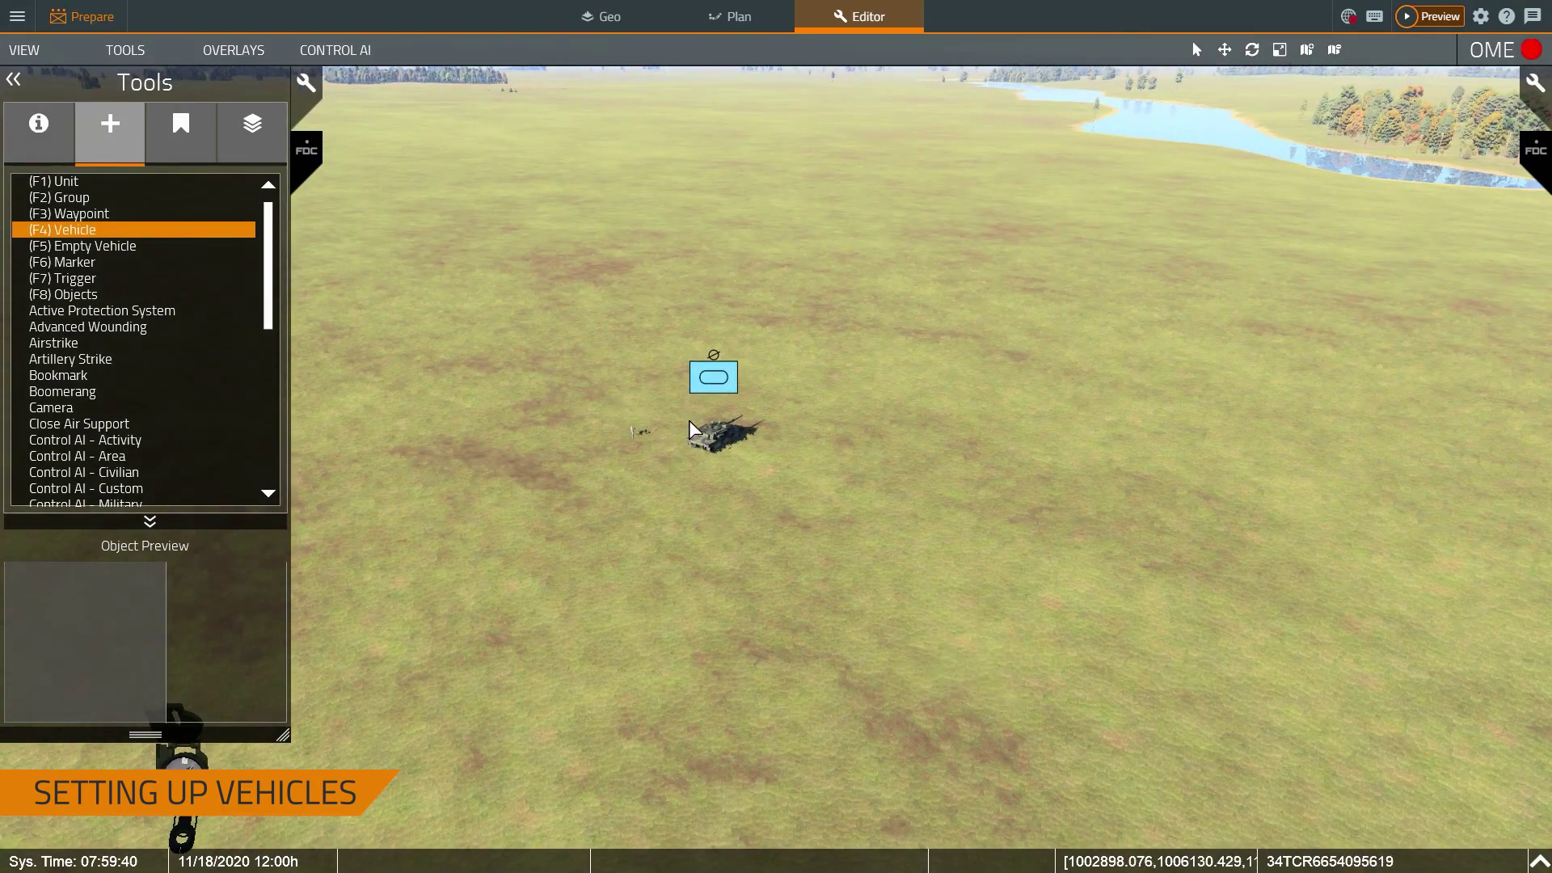
{"action": "left_click", "coordinate": [17, 16]}
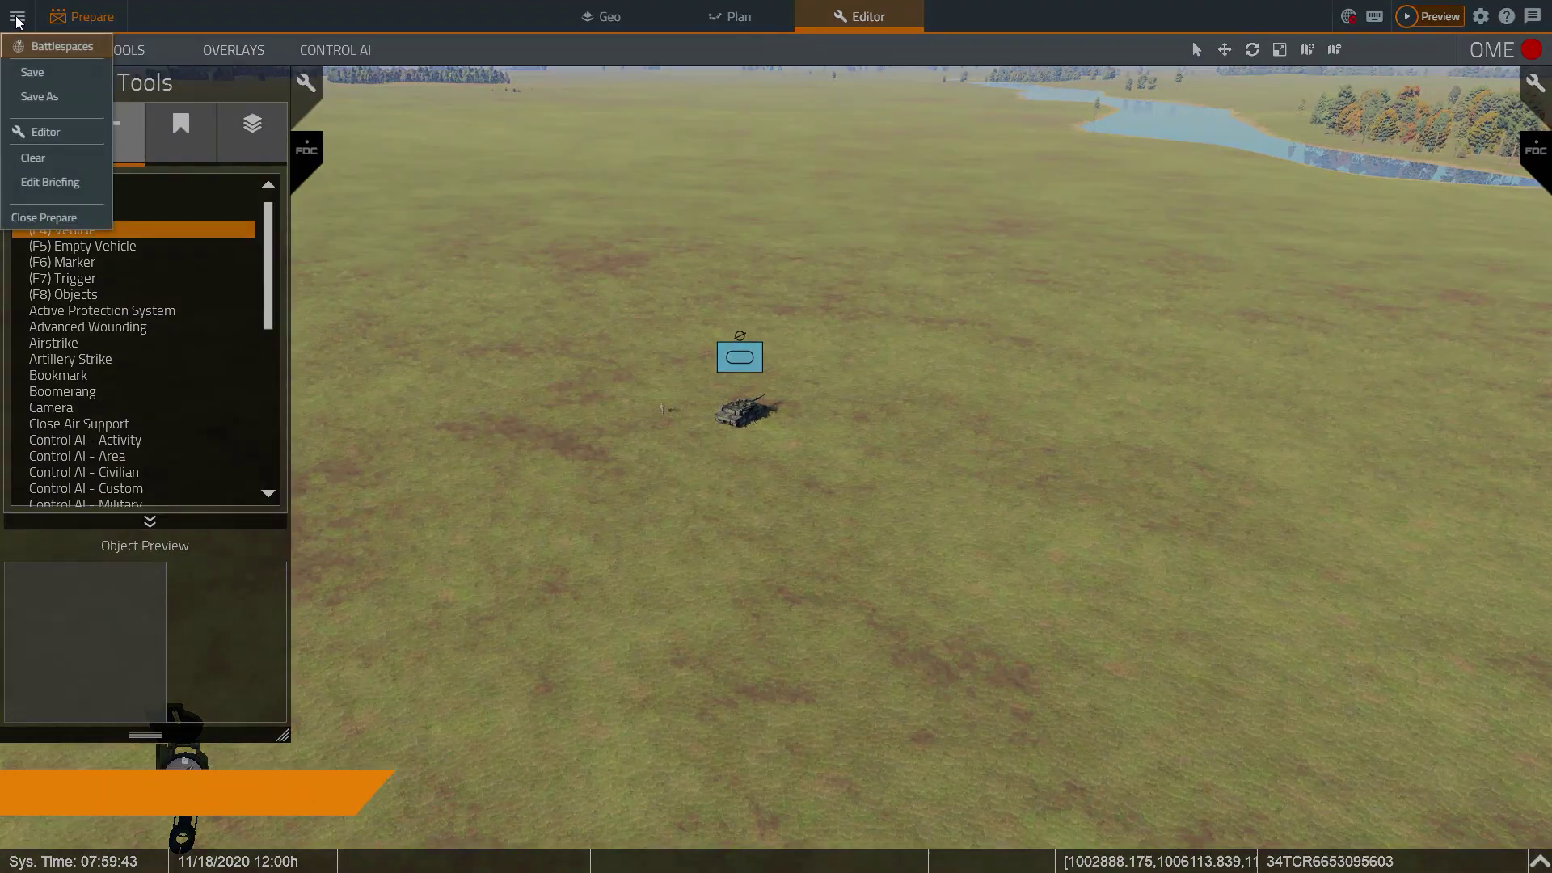
{"action": "left_click", "coordinate": [53, 181]}
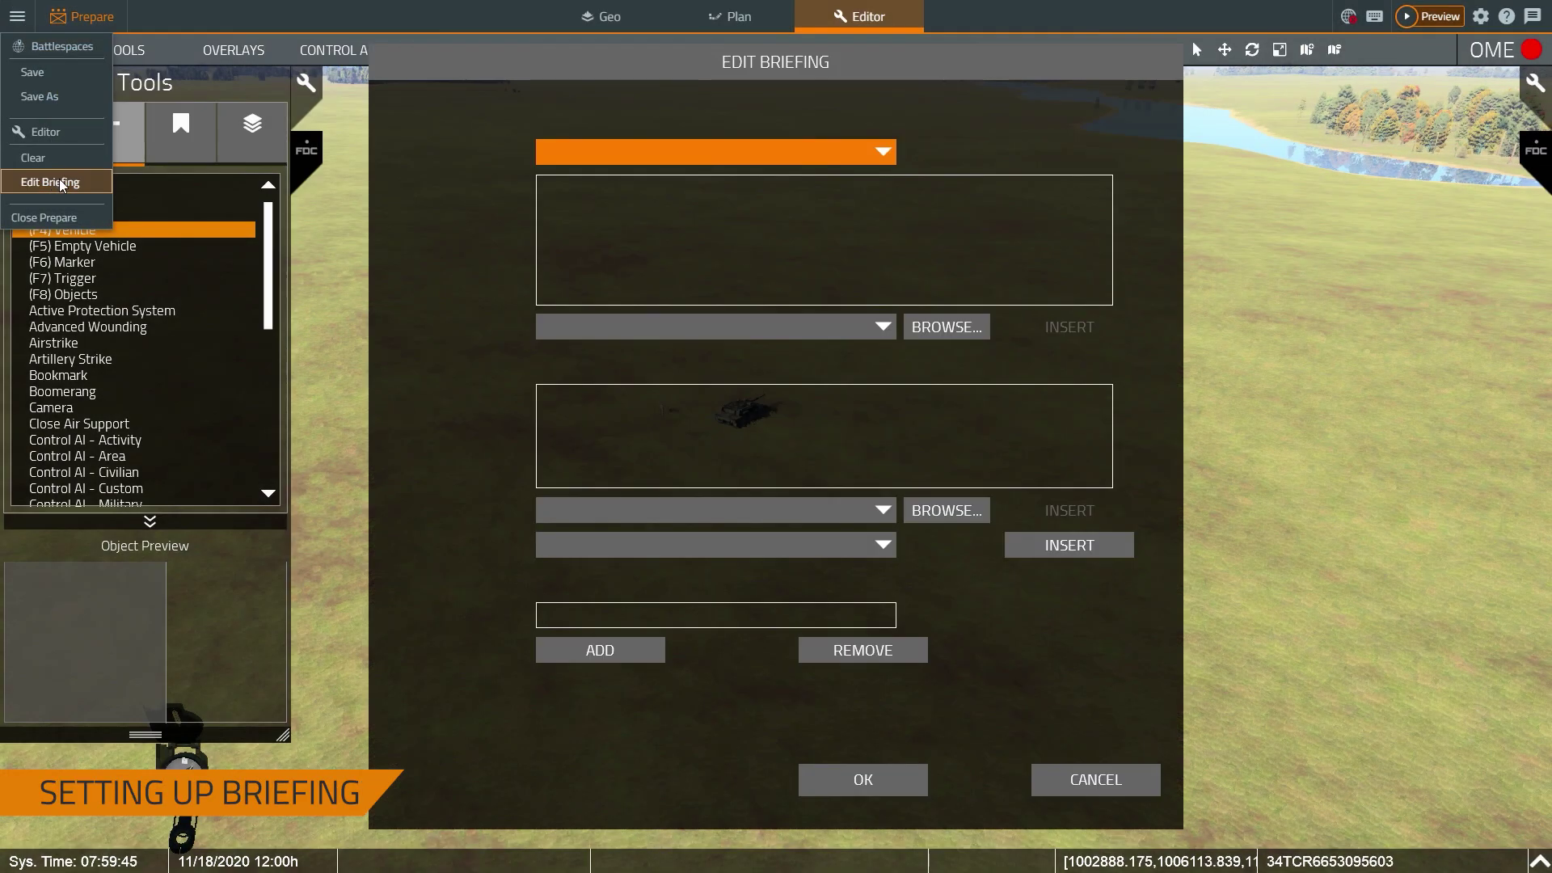
{"action": "left_click", "coordinate": [667, 216]}
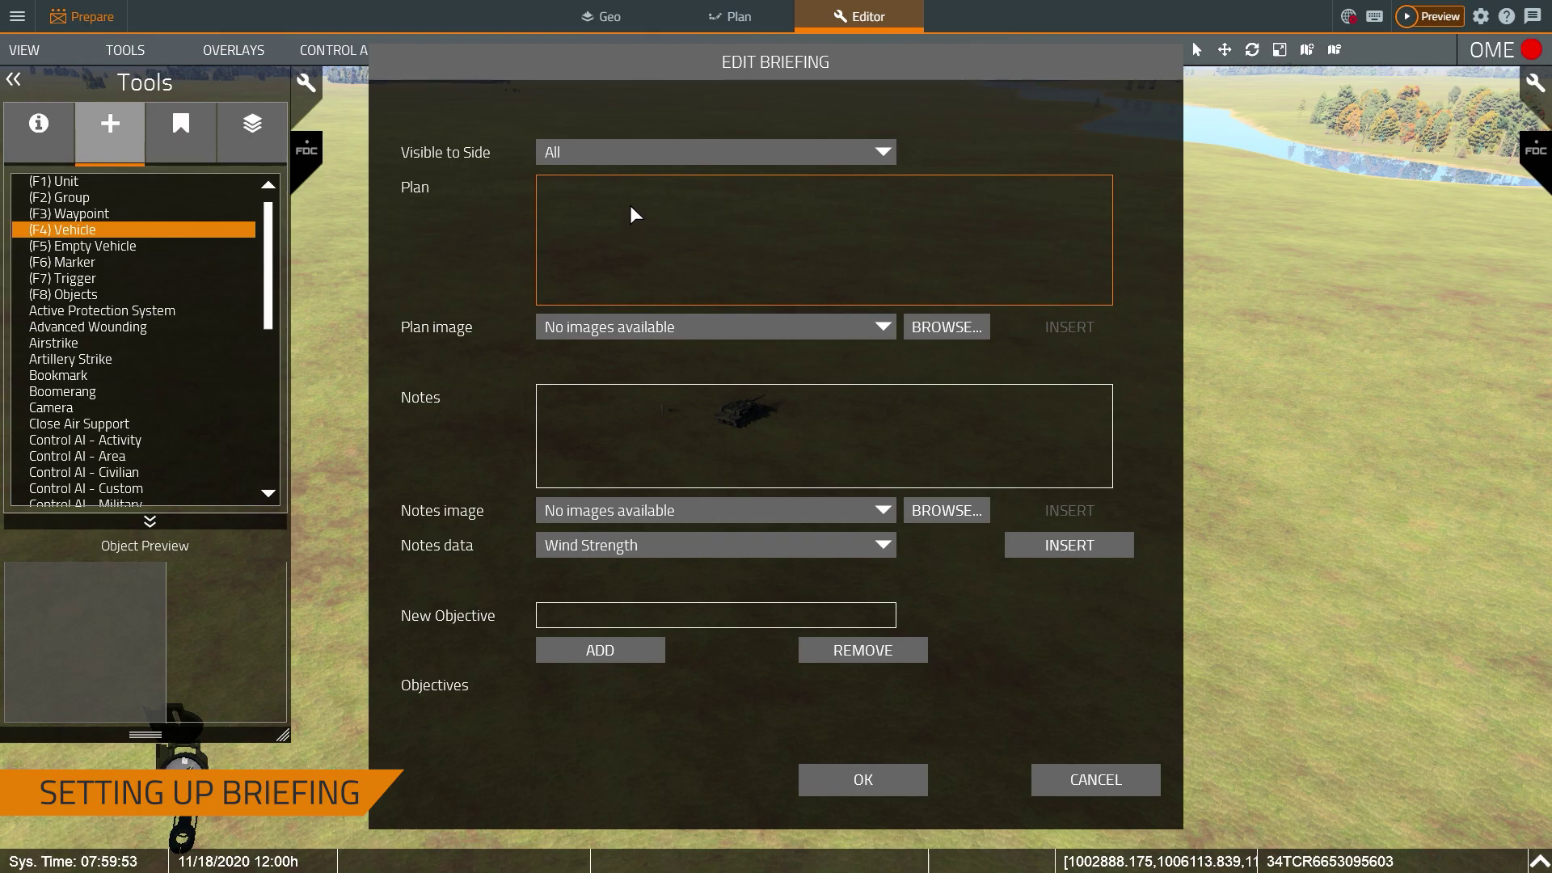
{"action": "type", "text": "Demo briefeing!"}
Write the briefing note 'Demo' and add the objective 'Demo Objective'.
{"action": "left_click", "coordinate": [609, 401]}
{"action": "type", "text": "Demo"}
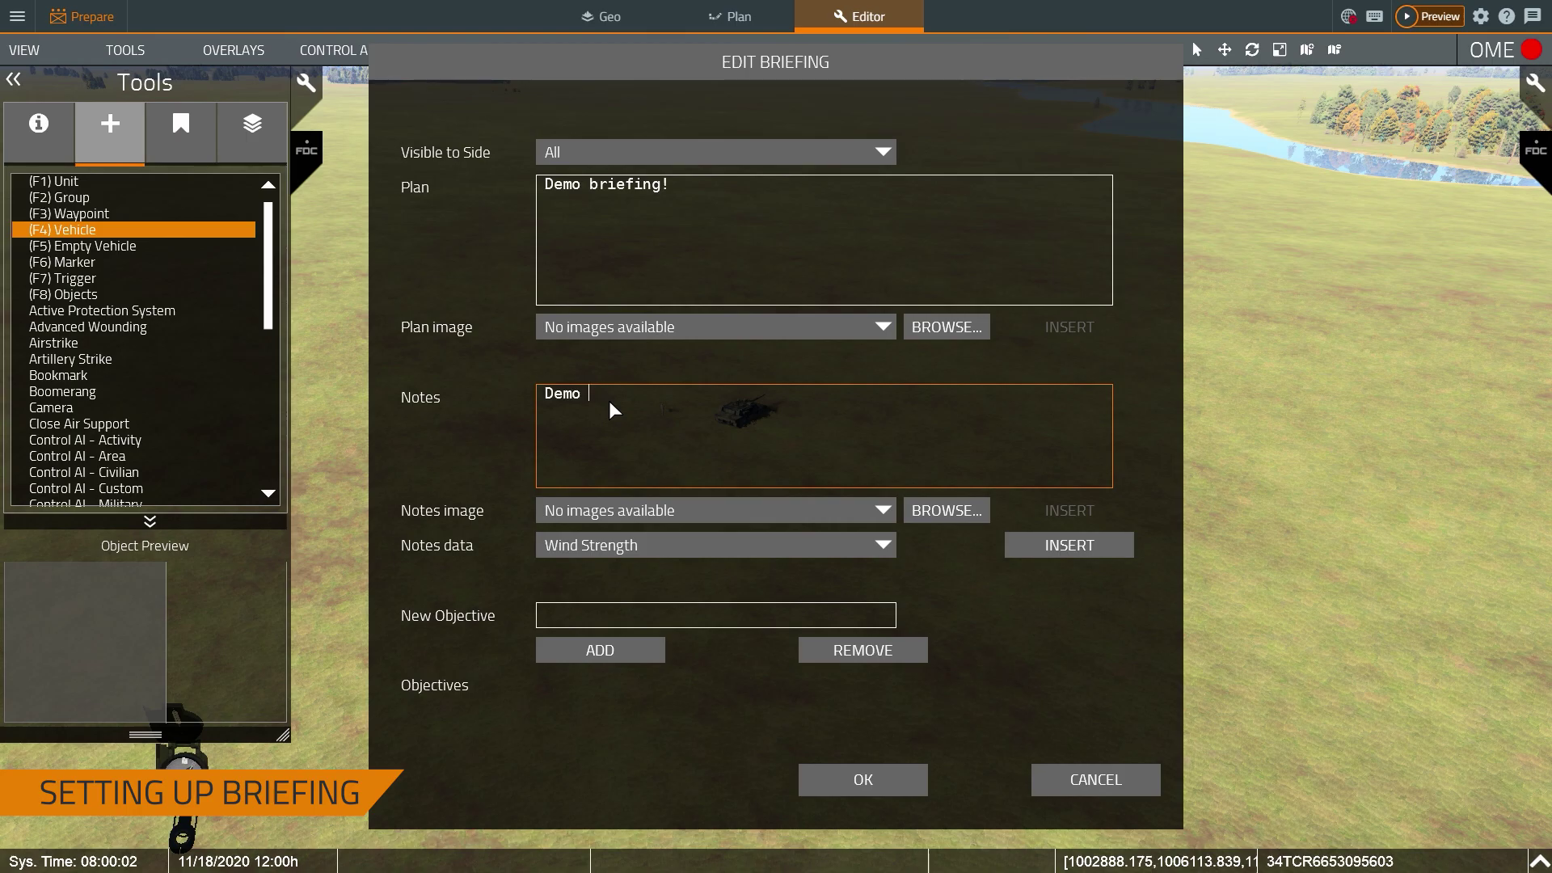
{"action": "left_click", "coordinate": [633, 547]}
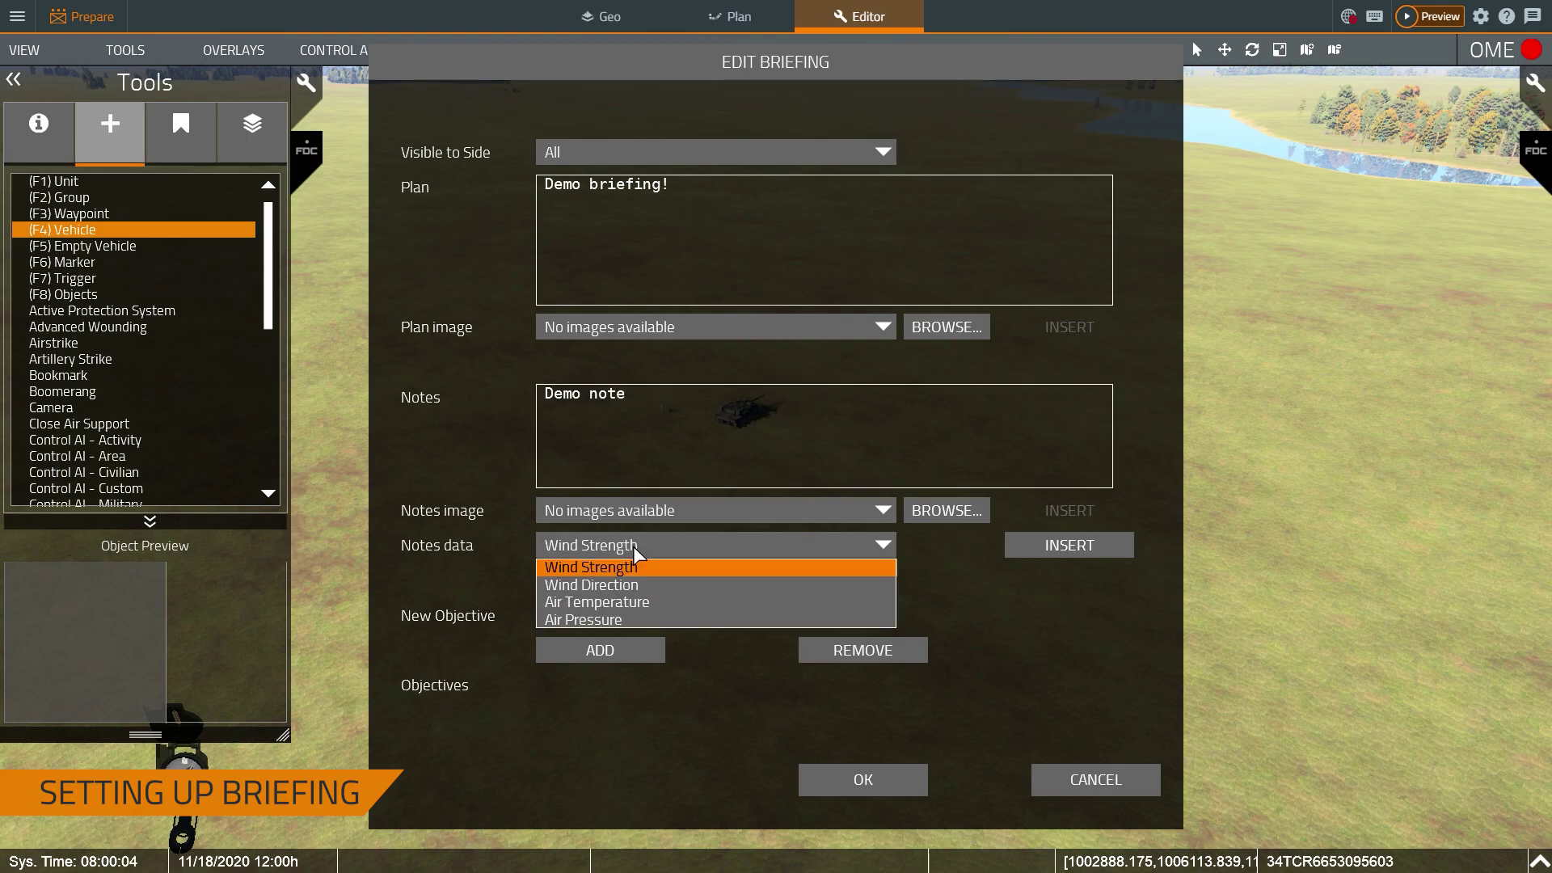
{"action": "left_click", "coordinate": [686, 542]}
{"action": "left_click", "coordinate": [673, 328]}
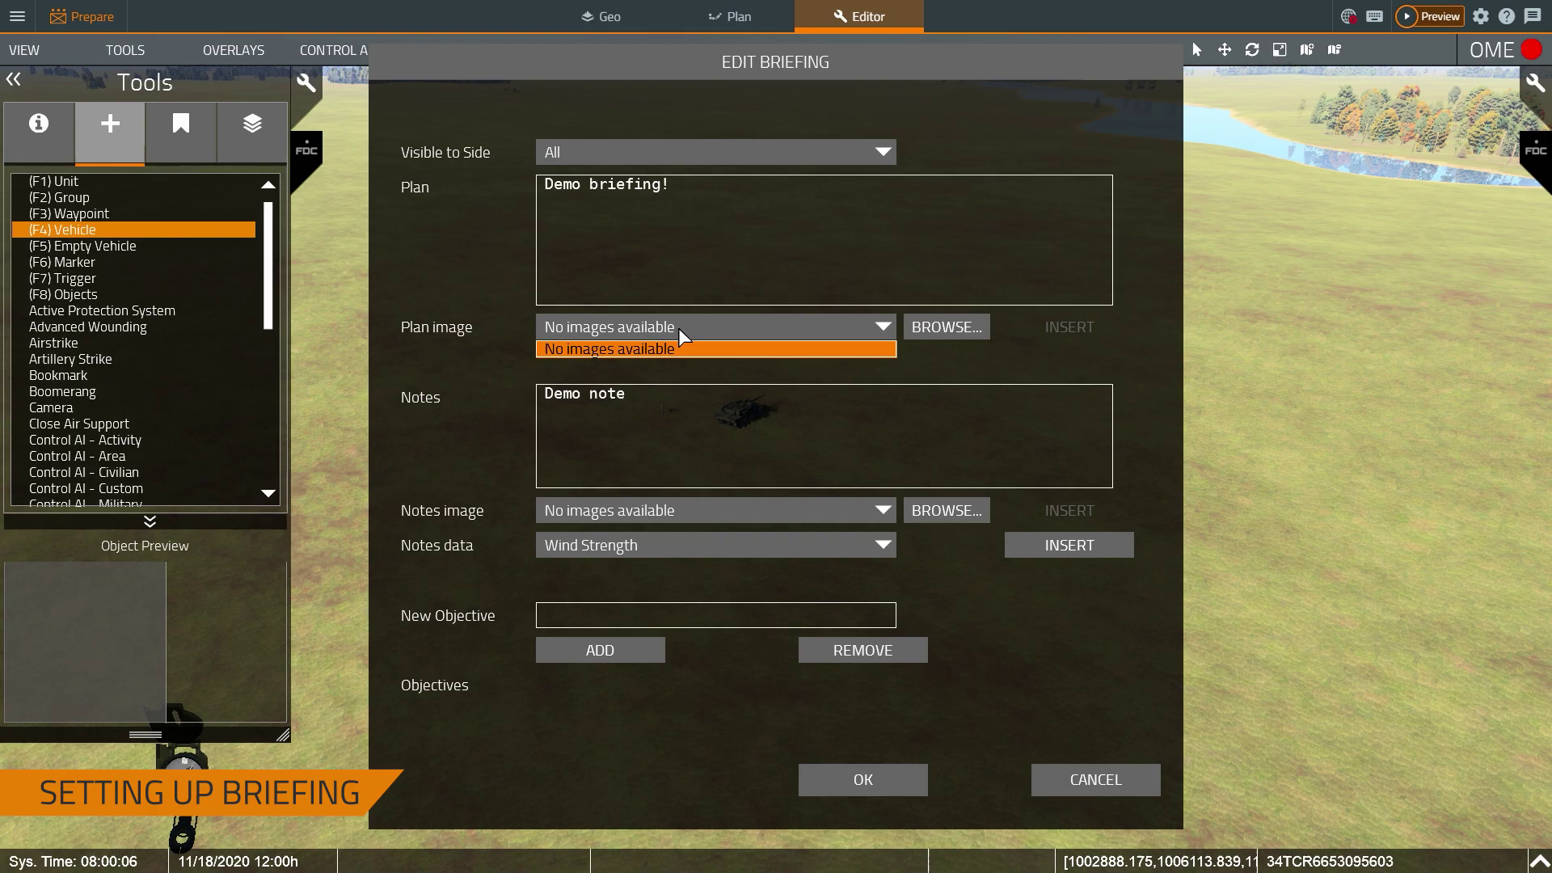
{"action": "left_click", "coordinate": [680, 333]}
{"action": "left_click", "coordinate": [675, 606]}
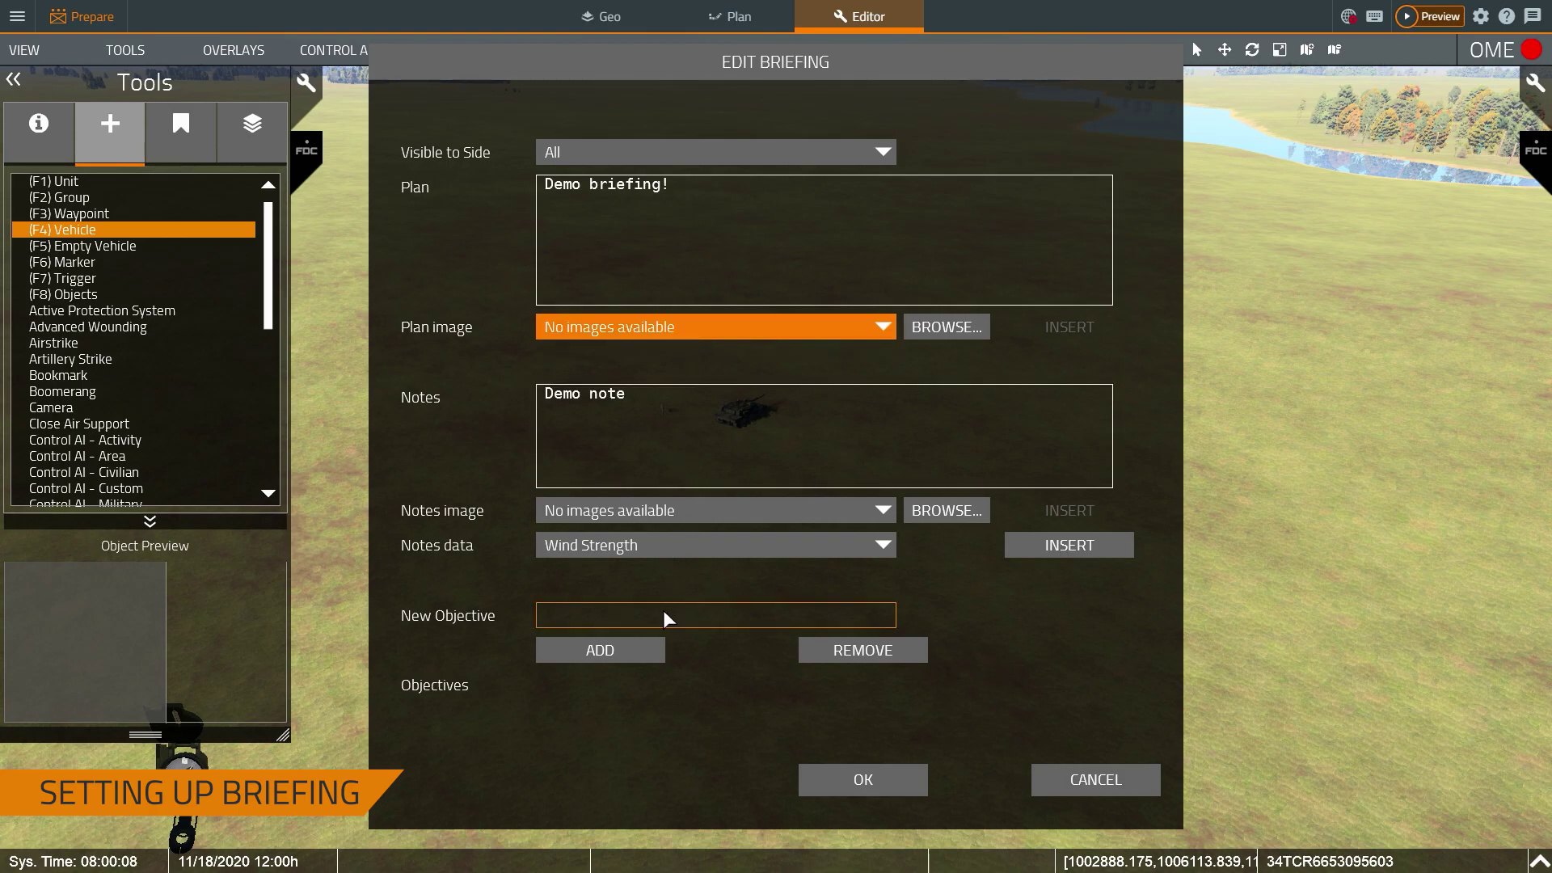
{"action": "type", "text": "Demo Objective"}
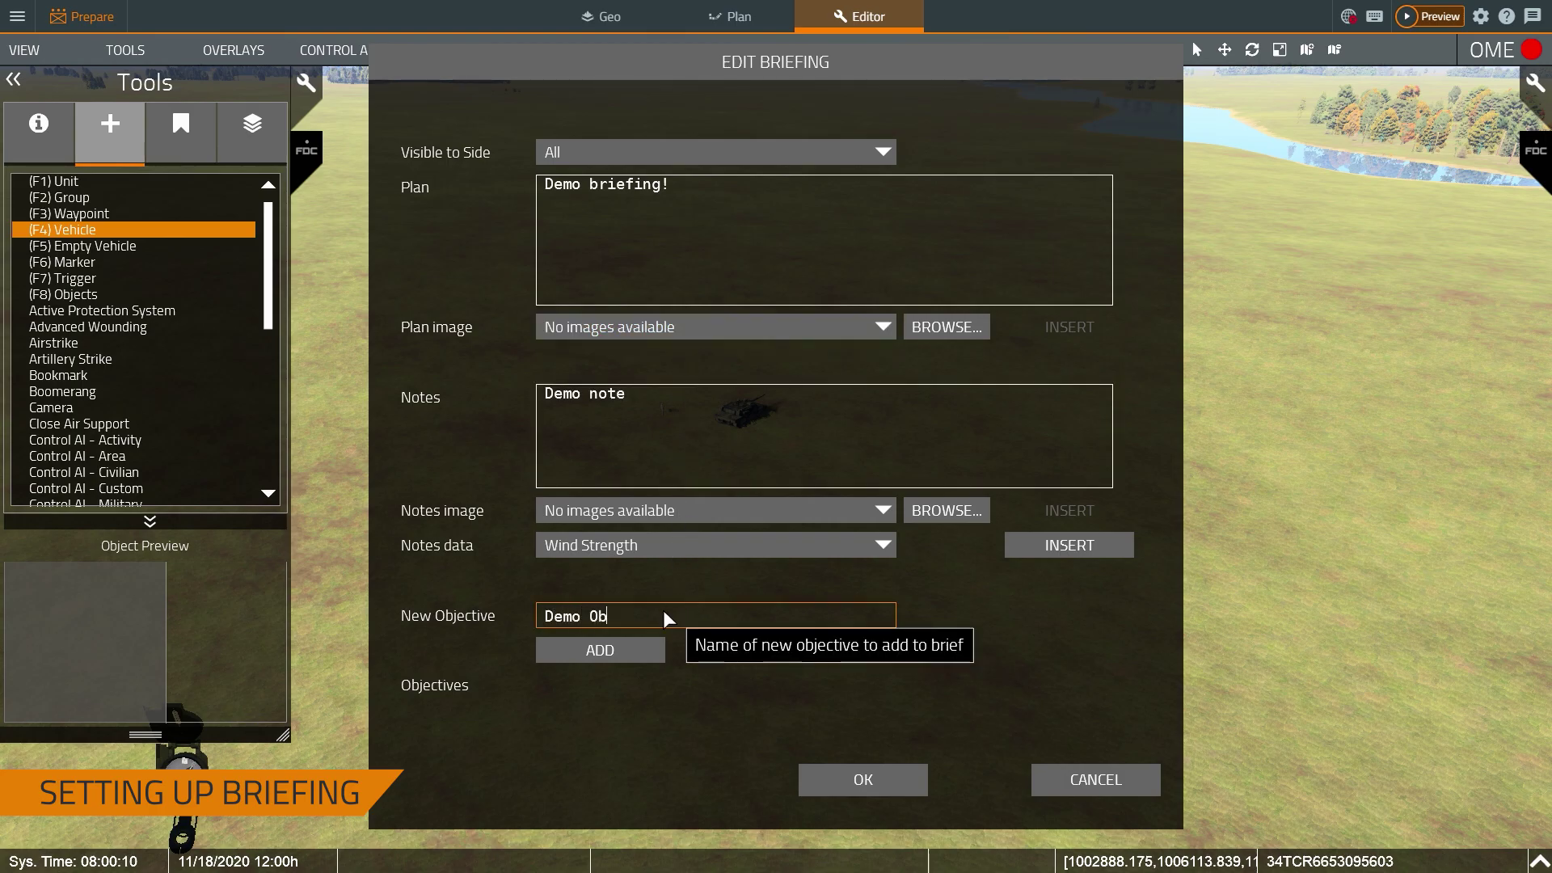
{"action": "left_click", "coordinate": [600, 651]}
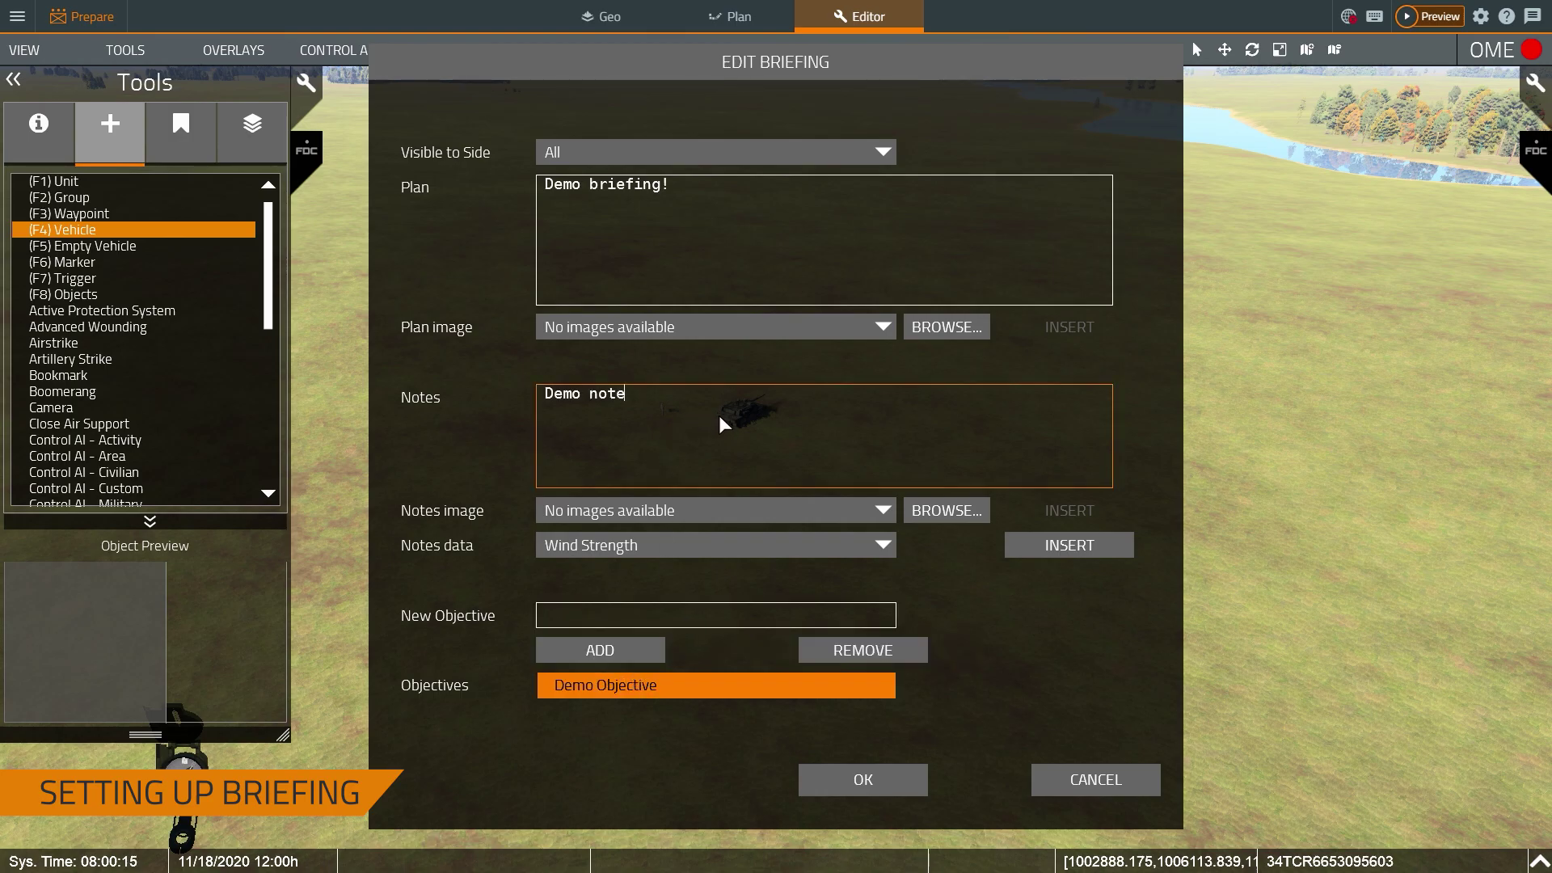
Accept the briefing and save the multiPlayer battlespace.
{"action": "left_click", "coordinate": [870, 787]}
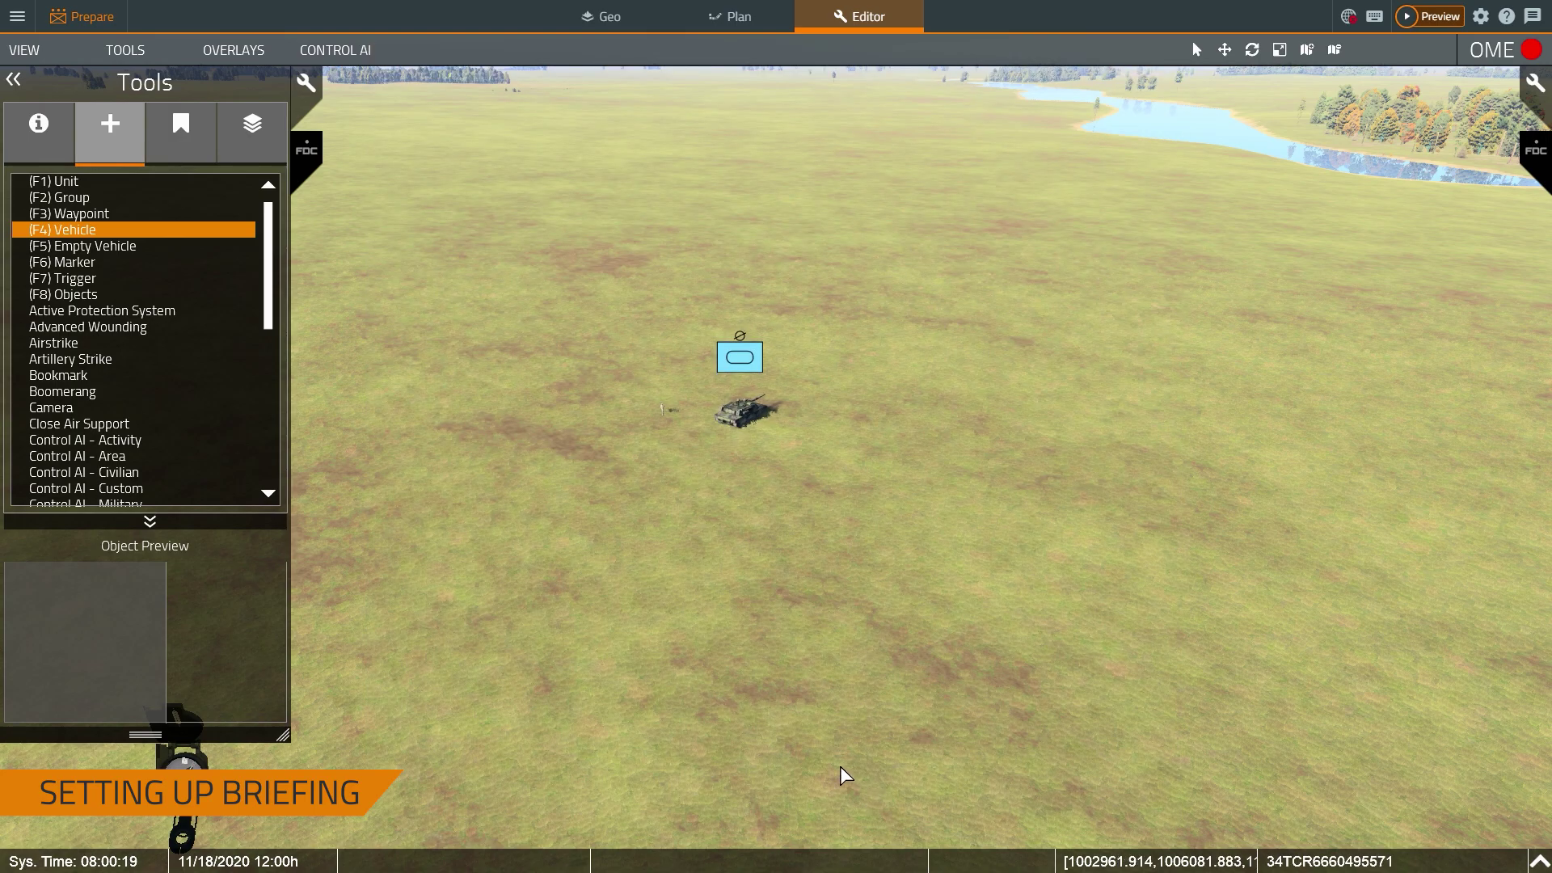
{"action": "left_click", "coordinate": [17, 16]}
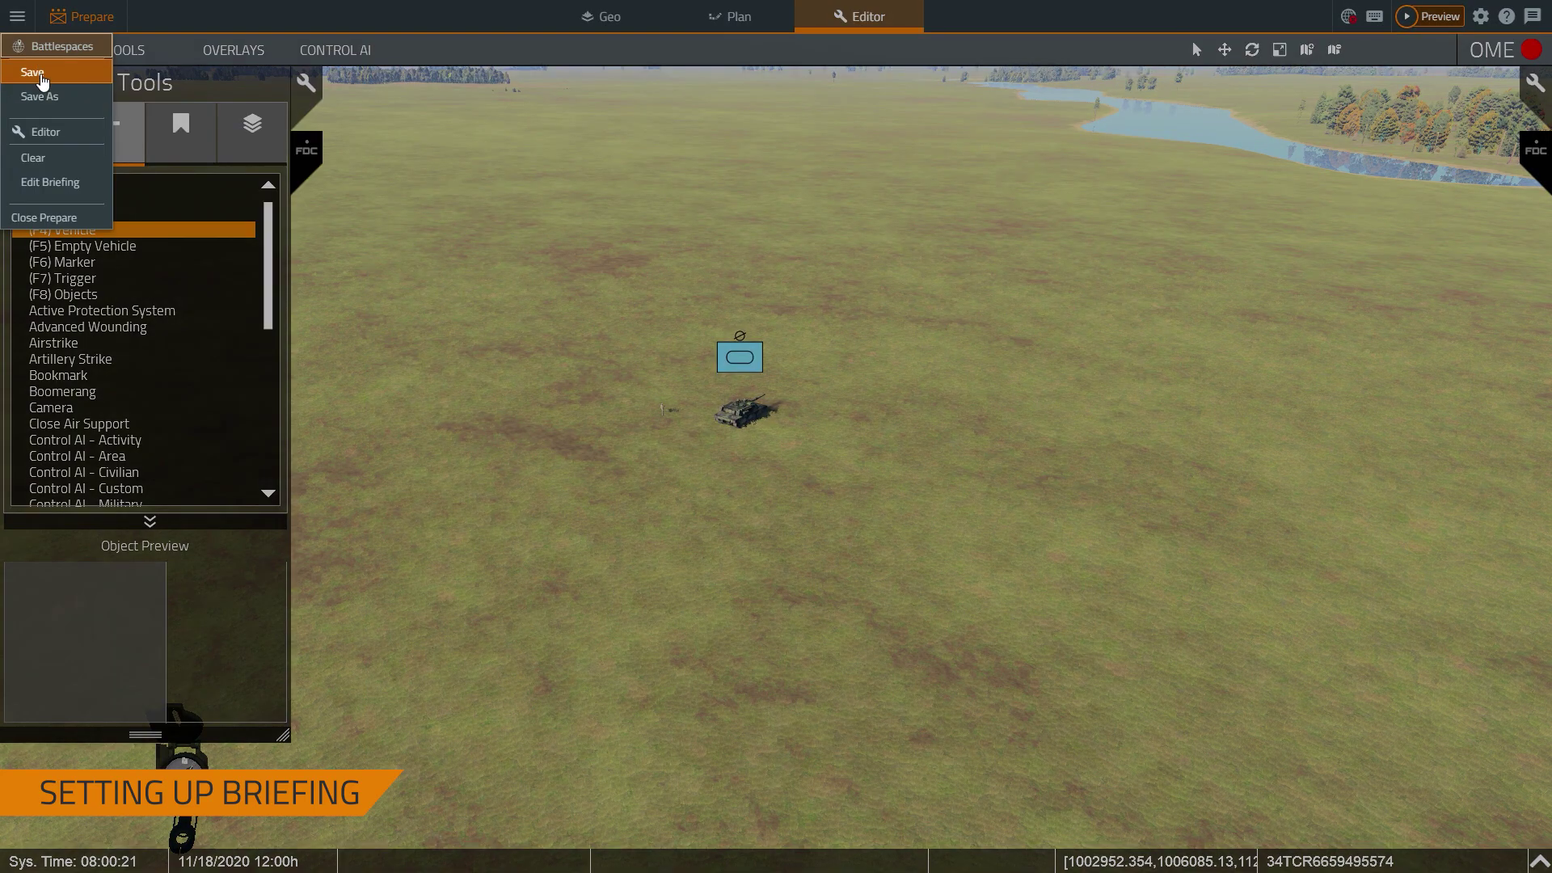
{"action": "left_click", "coordinate": [40, 75]}
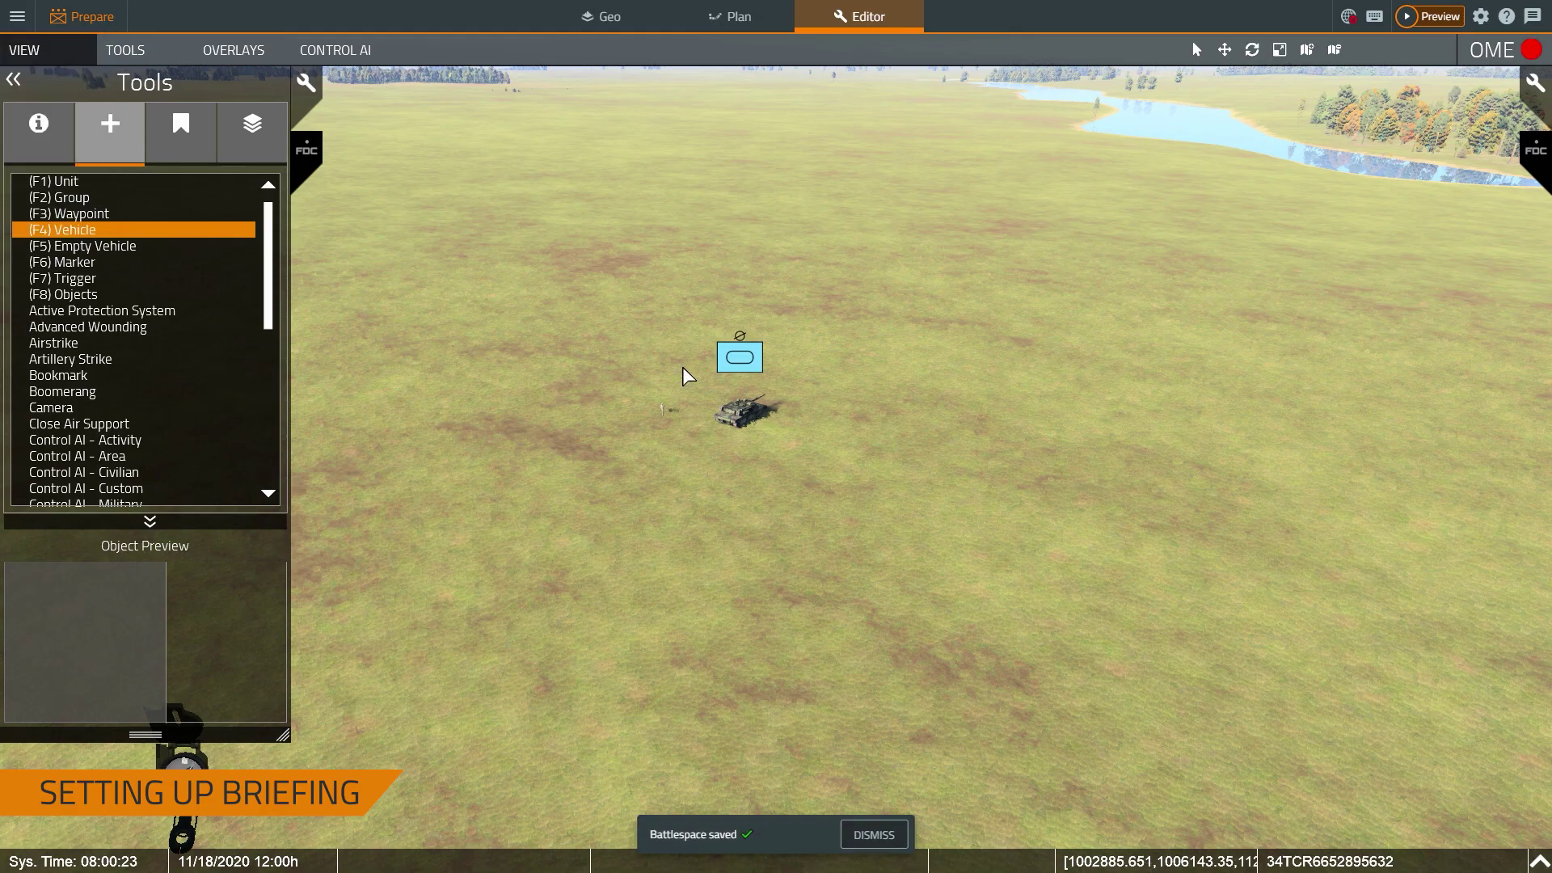
{"action": "key", "text": "Left"}
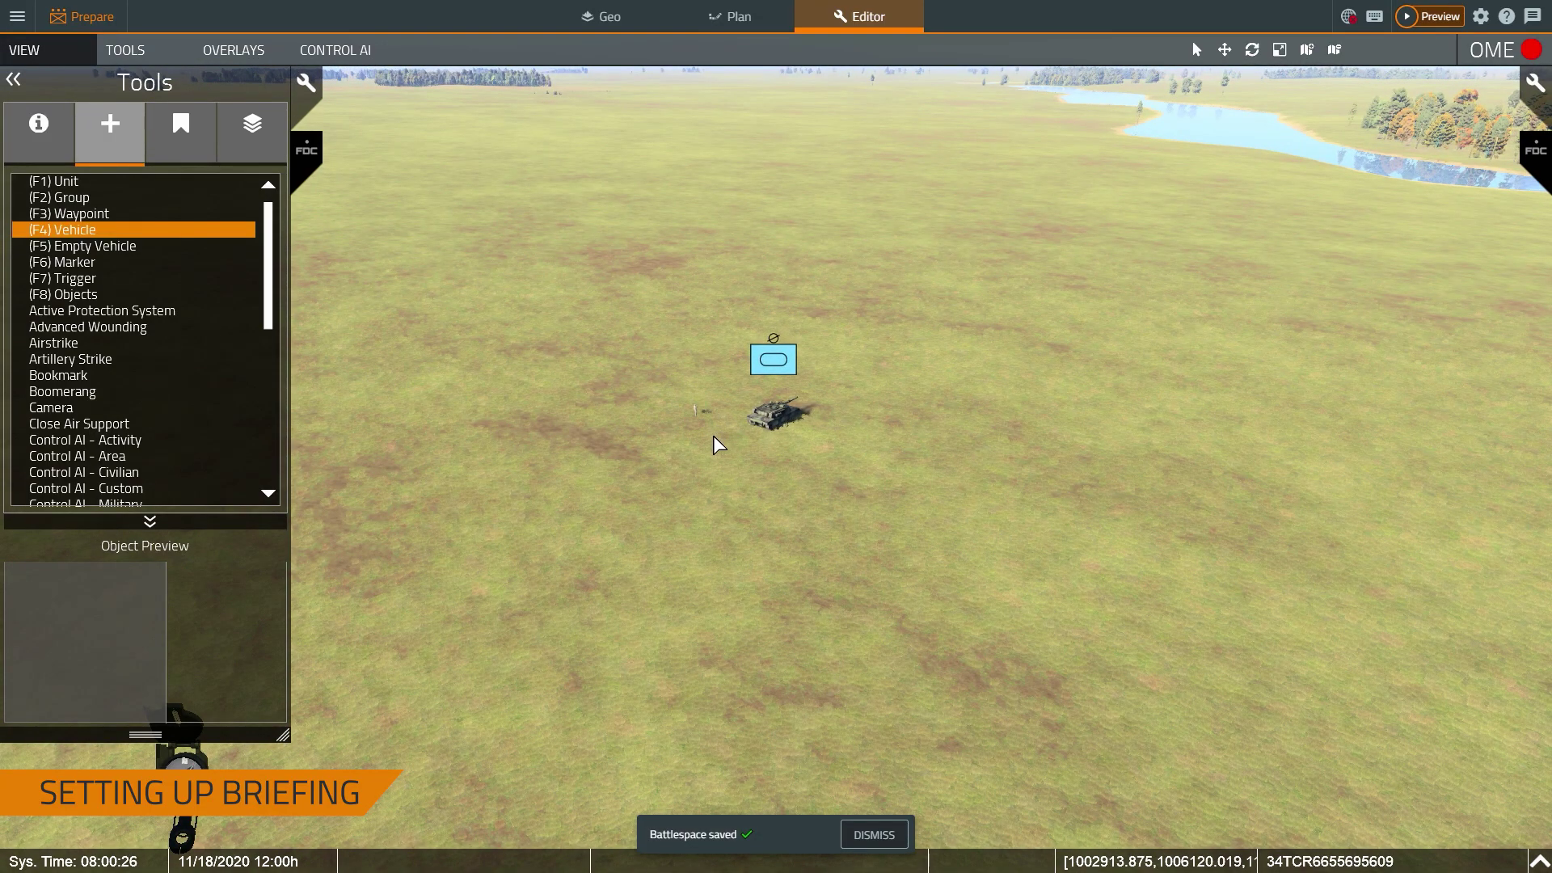
Exit the editor to the Battlespaces overview, confirming the Are you sure? prompt.
{"action": "key", "text": "Escape"}
{"action": "key", "text": "Escape"}
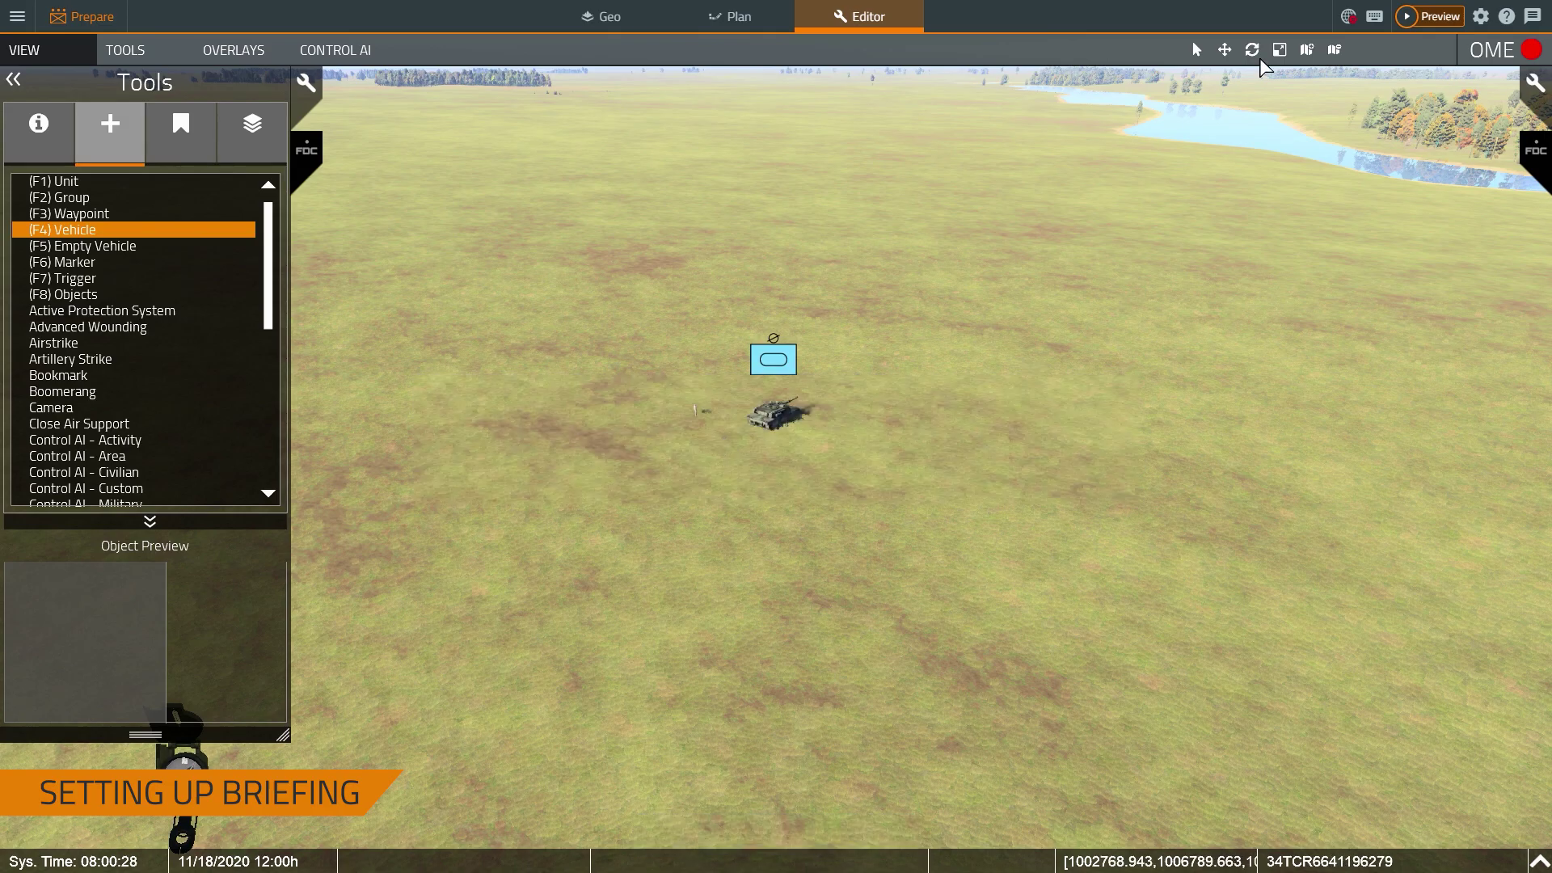
{"action": "left_click", "coordinate": [1438, 25]}
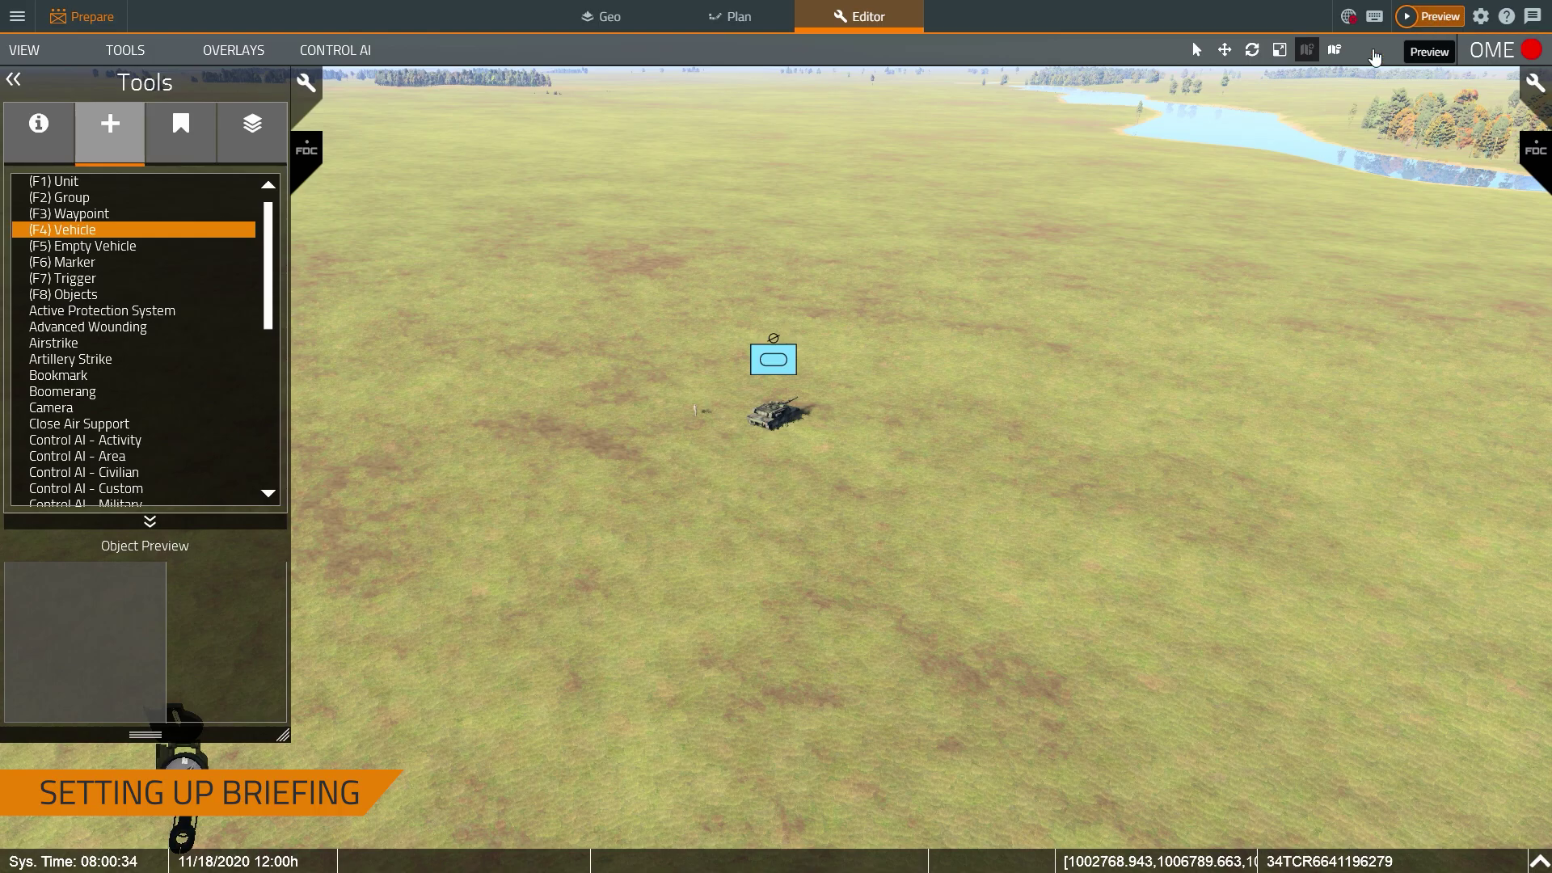
{"action": "left_click", "coordinate": [598, 469]}
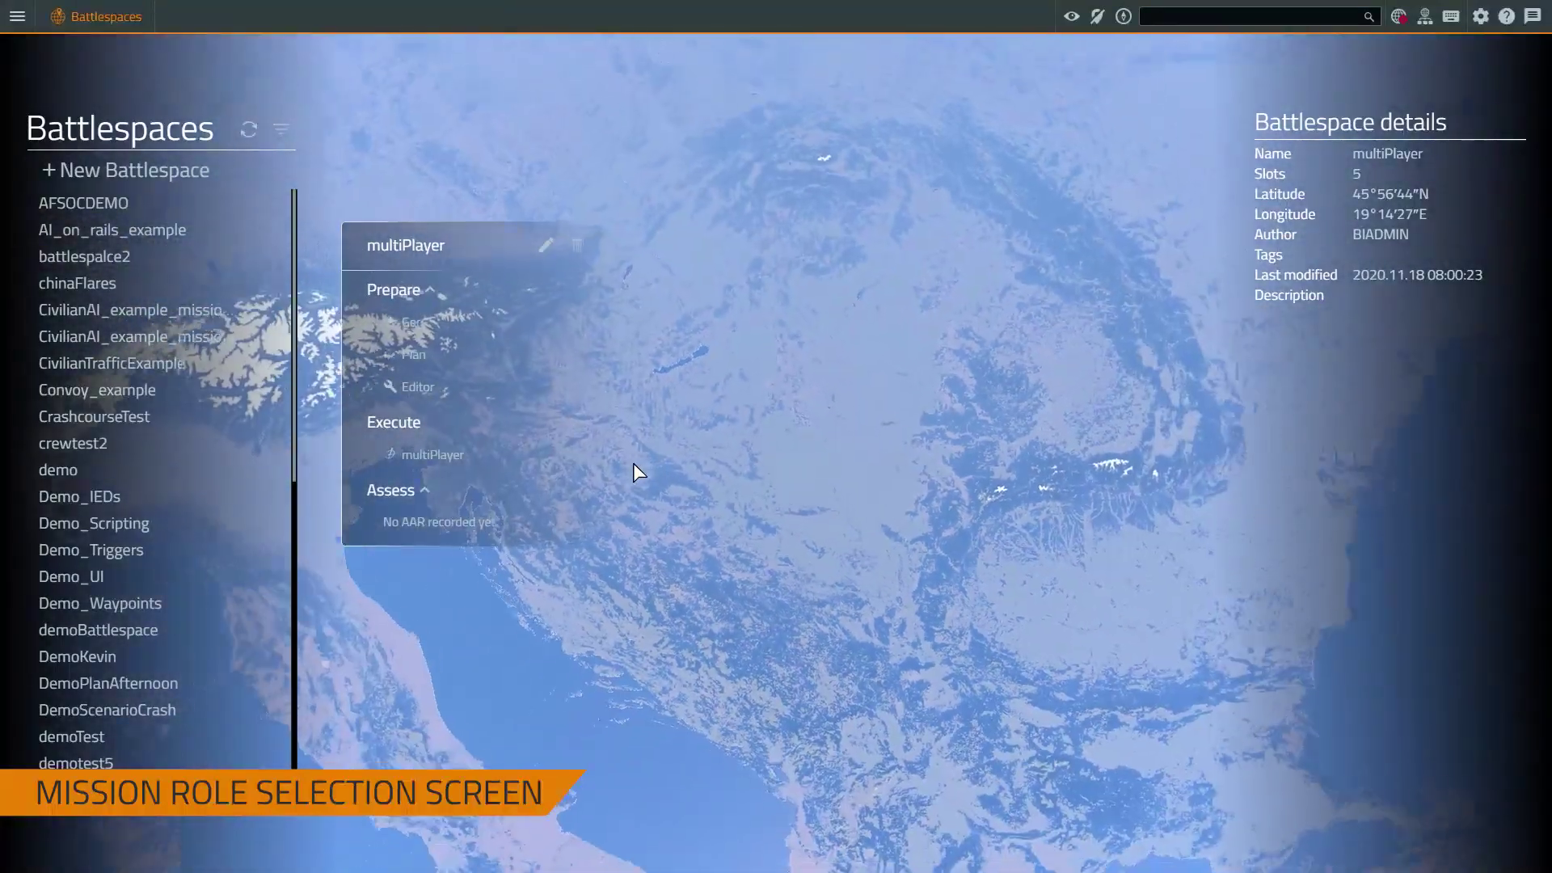
Check the World Server Status, then select the multiPlayer pin and Start its Execute row.
{"action": "mouse_move", "coordinate": [517, 470]}
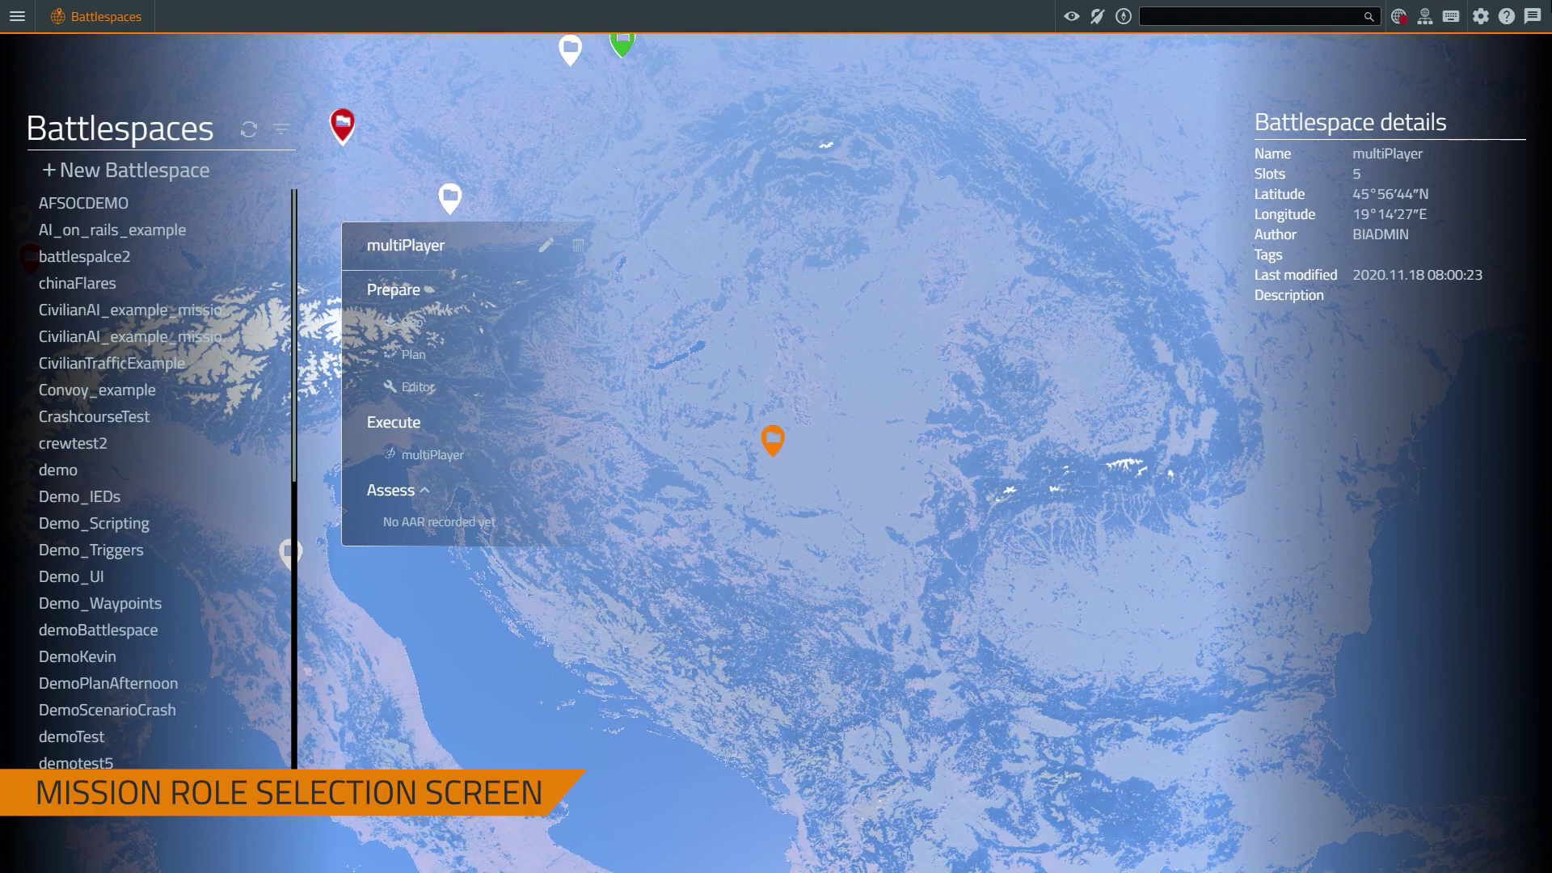
{"action": "left_click", "coordinate": [1427, 23]}
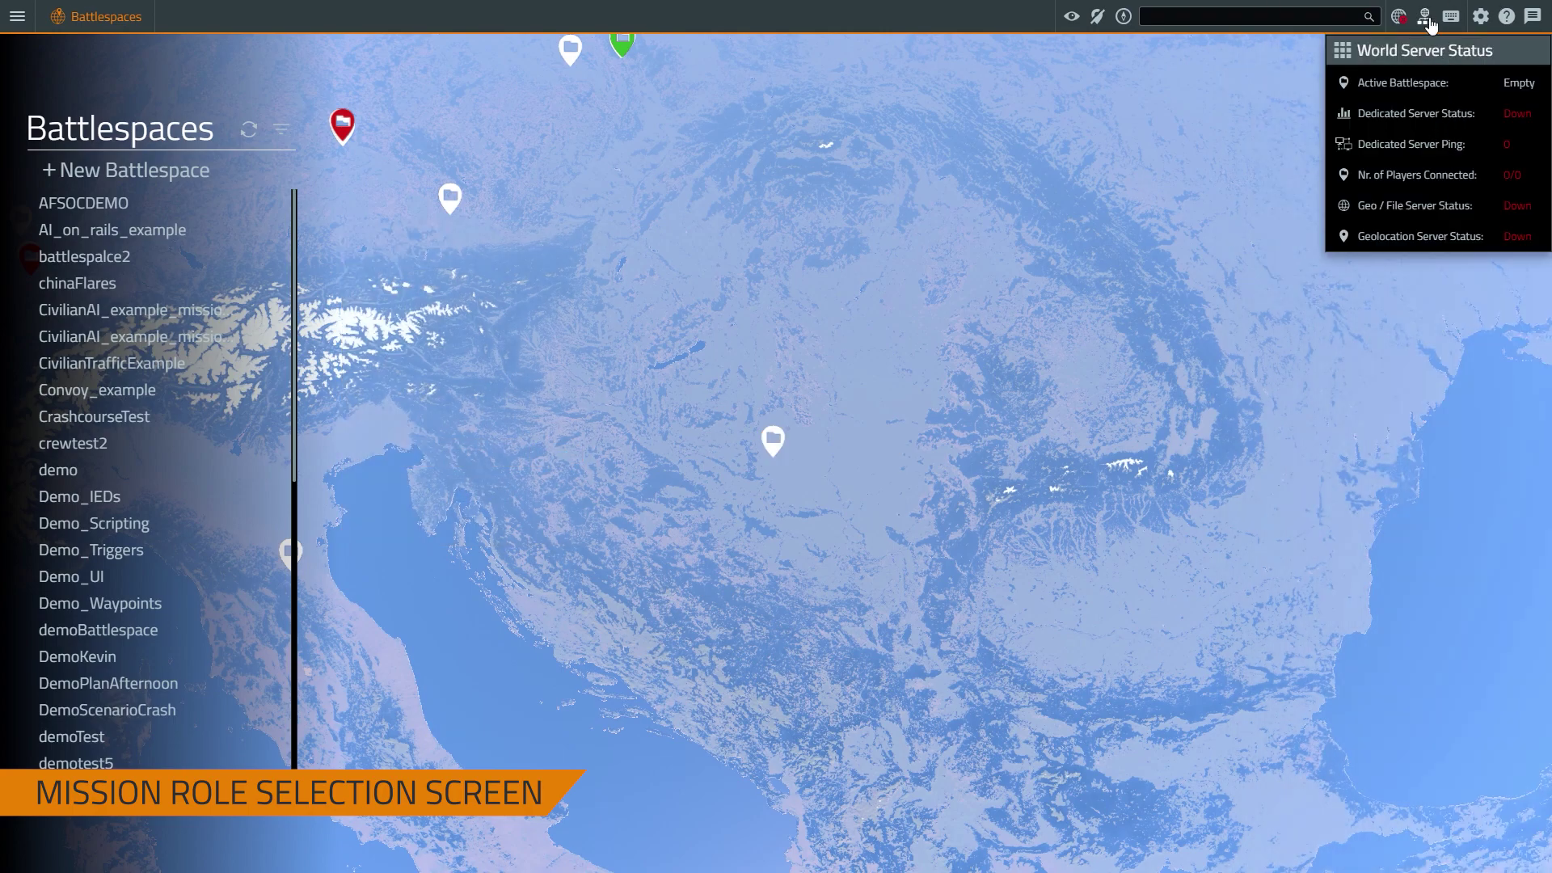
{"action": "left_click", "coordinate": [1427, 23]}
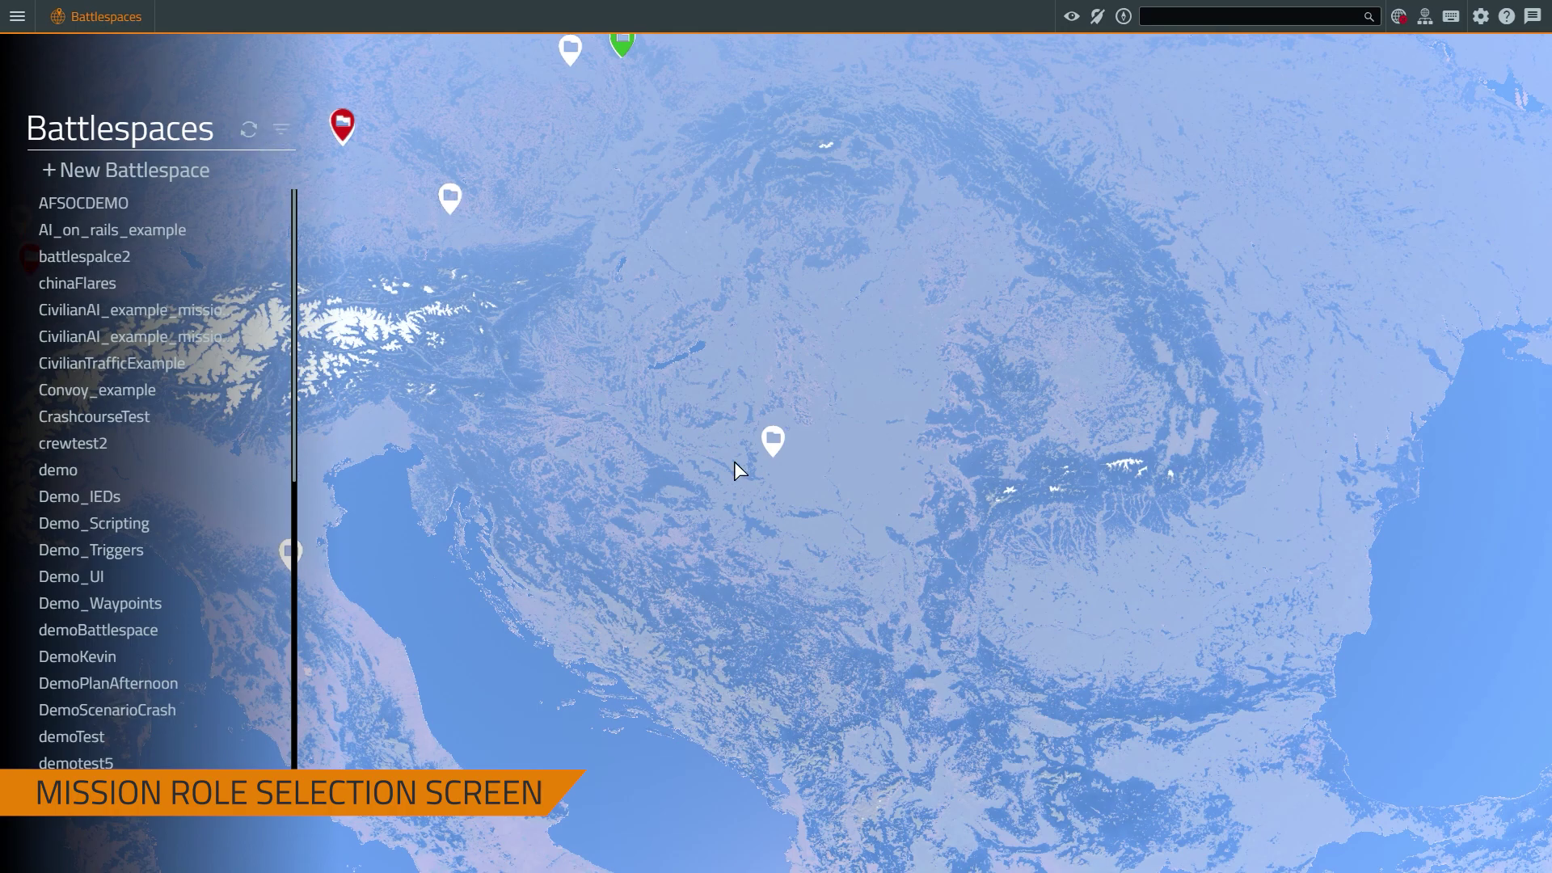
{"action": "left_click", "coordinate": [784, 443]}
{"action": "mouse_move", "coordinate": [512, 459]}
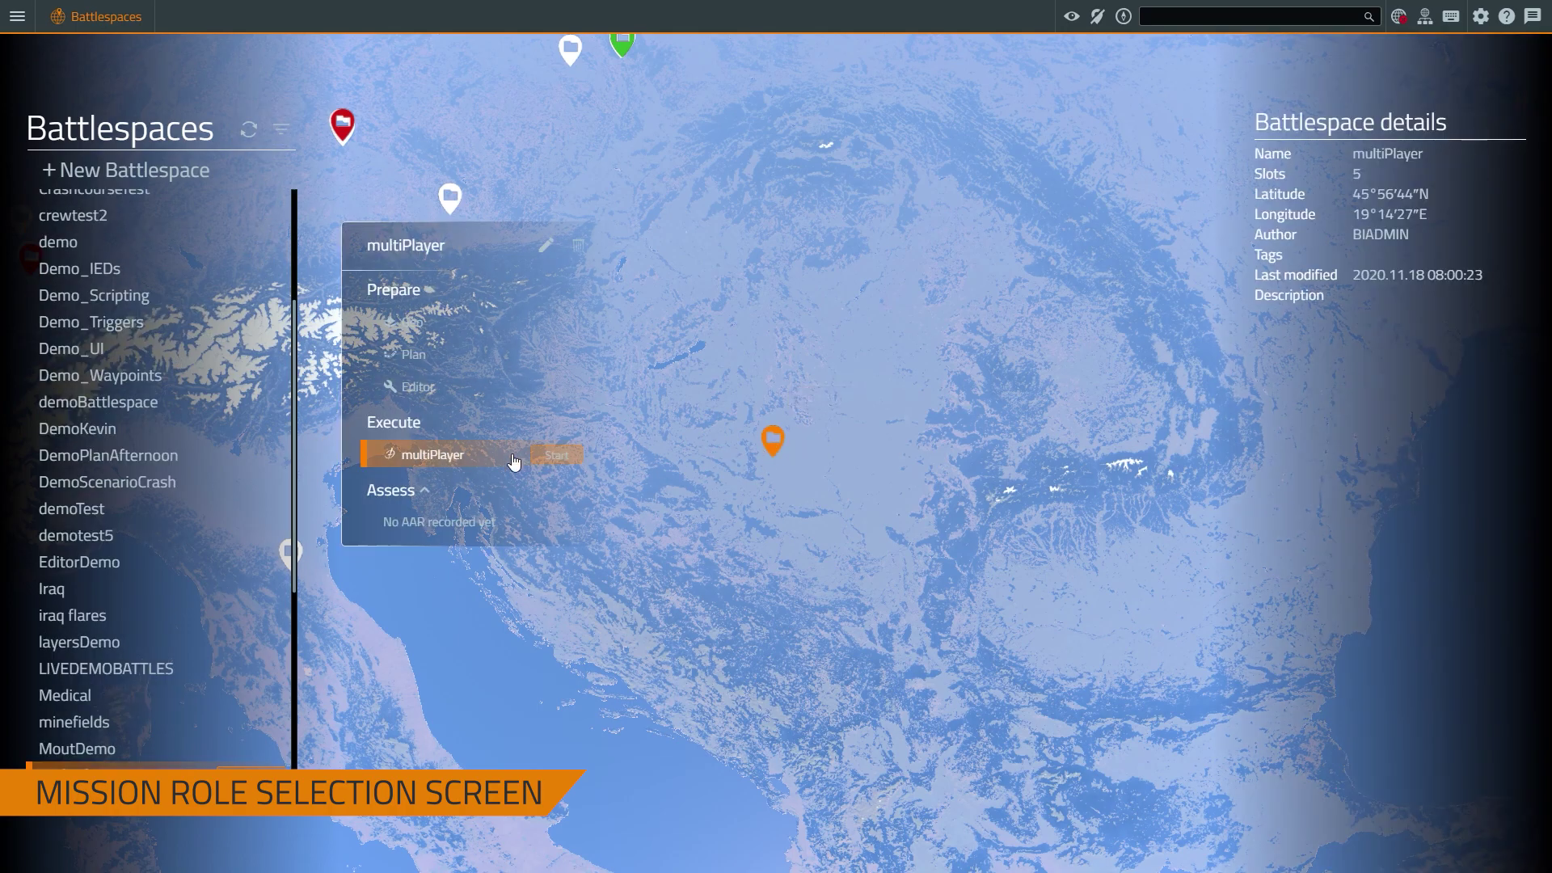
{"action": "left_click", "coordinate": [555, 458]}
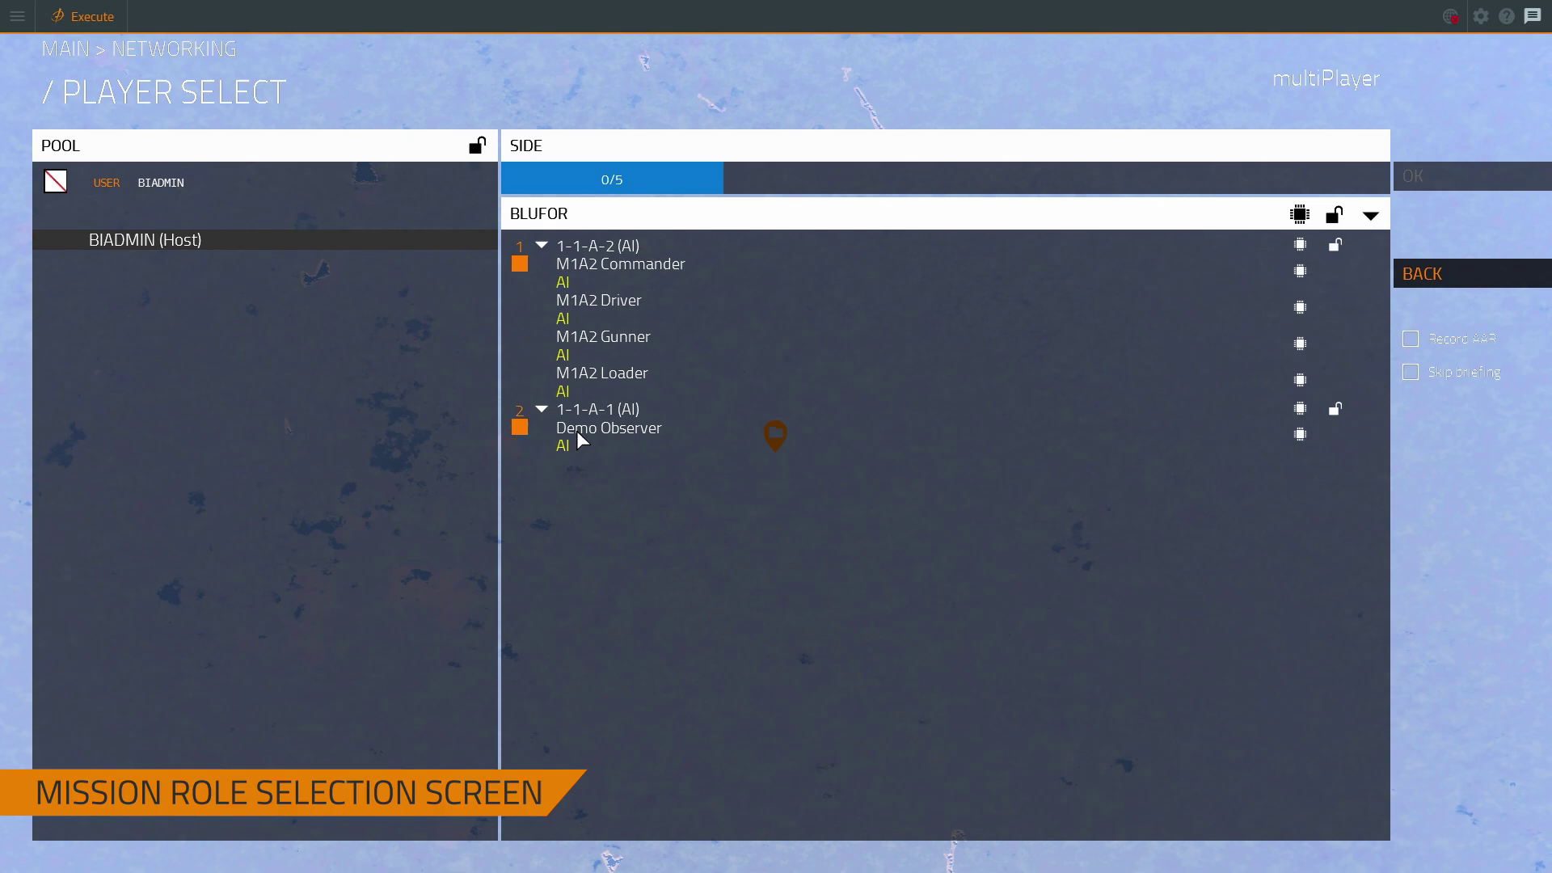
Seat the host user in the M1A2 Commander slot.
{"action": "left_click_drag", "start_coordinate": [171, 234], "coordinate": [587, 334]}
{"action": "left_click", "coordinate": [603, 395]}
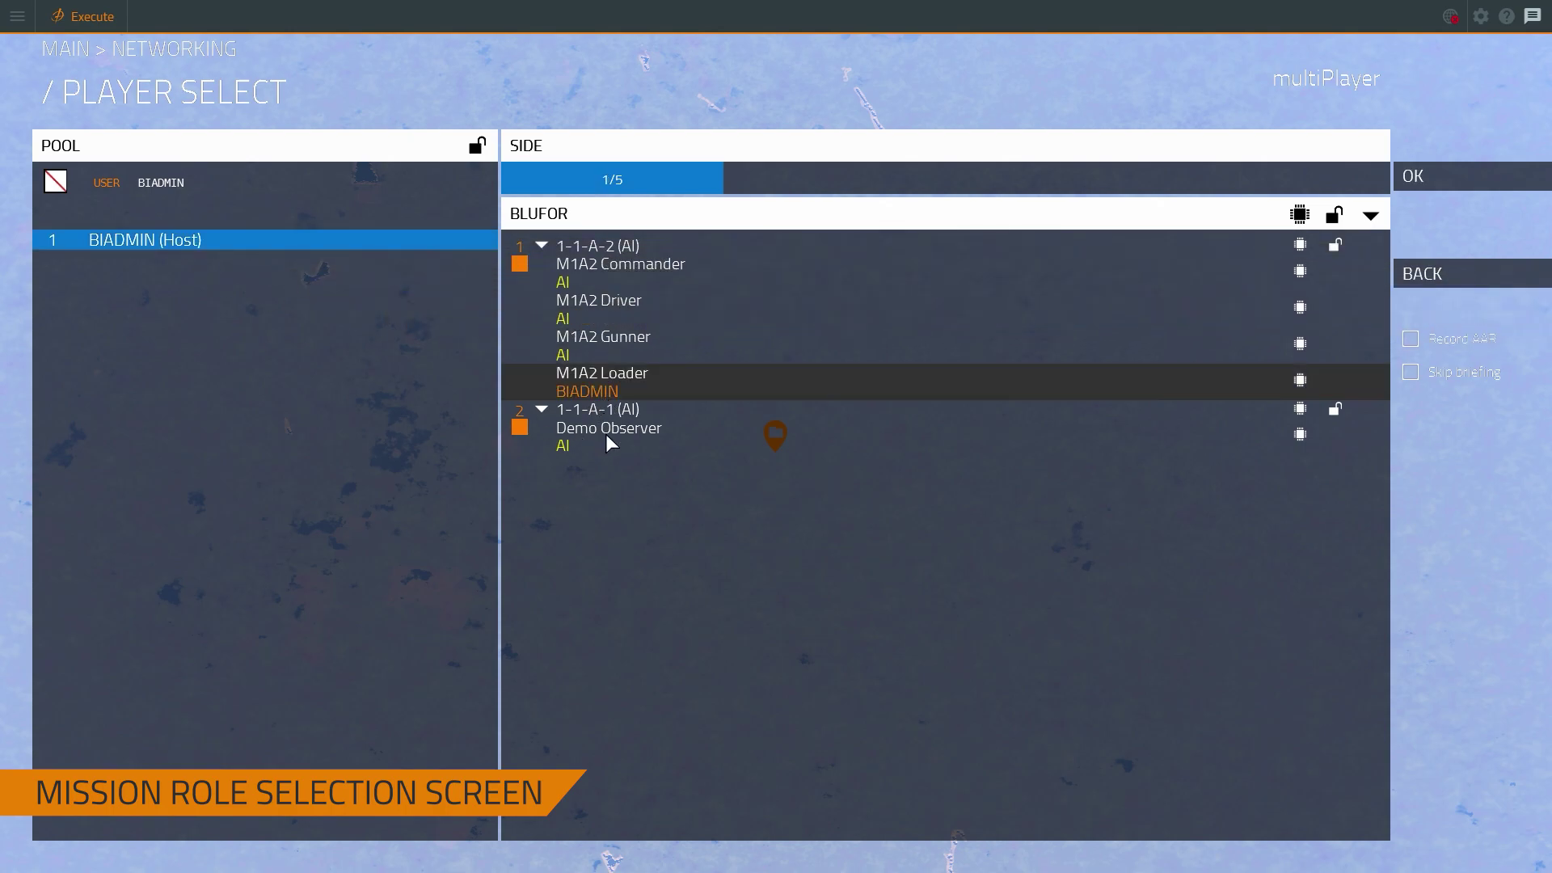
{"action": "left_click", "coordinate": [605, 434]}
{"action": "left_click", "coordinate": [610, 352]}
{"action": "left_click", "coordinate": [607, 275]}
{"action": "left_click", "coordinate": [607, 274]}
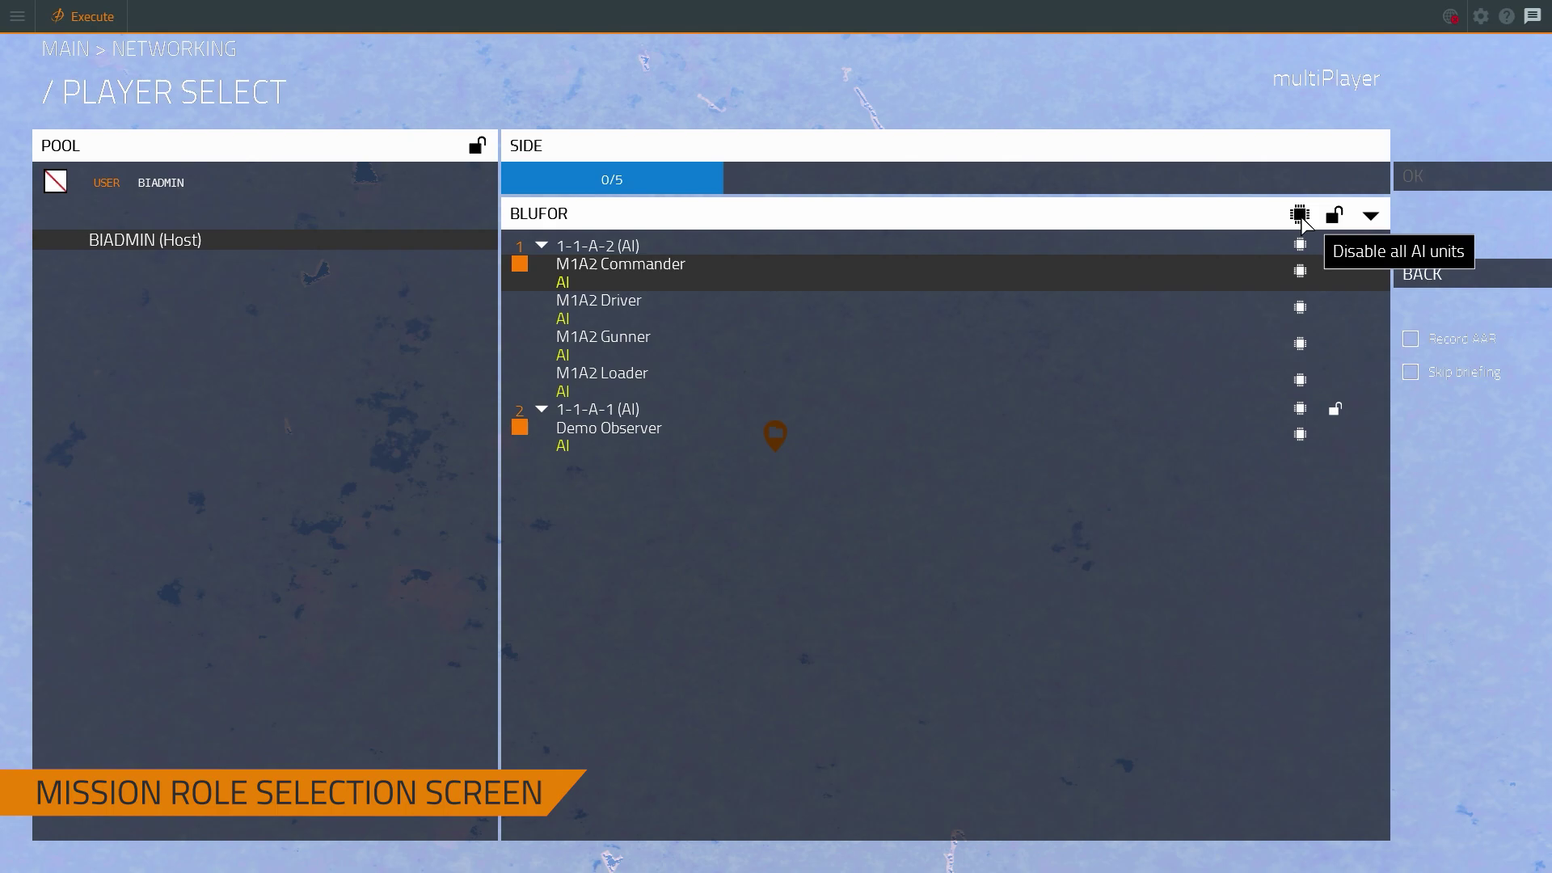
{"action": "left_click", "coordinate": [652, 283]}
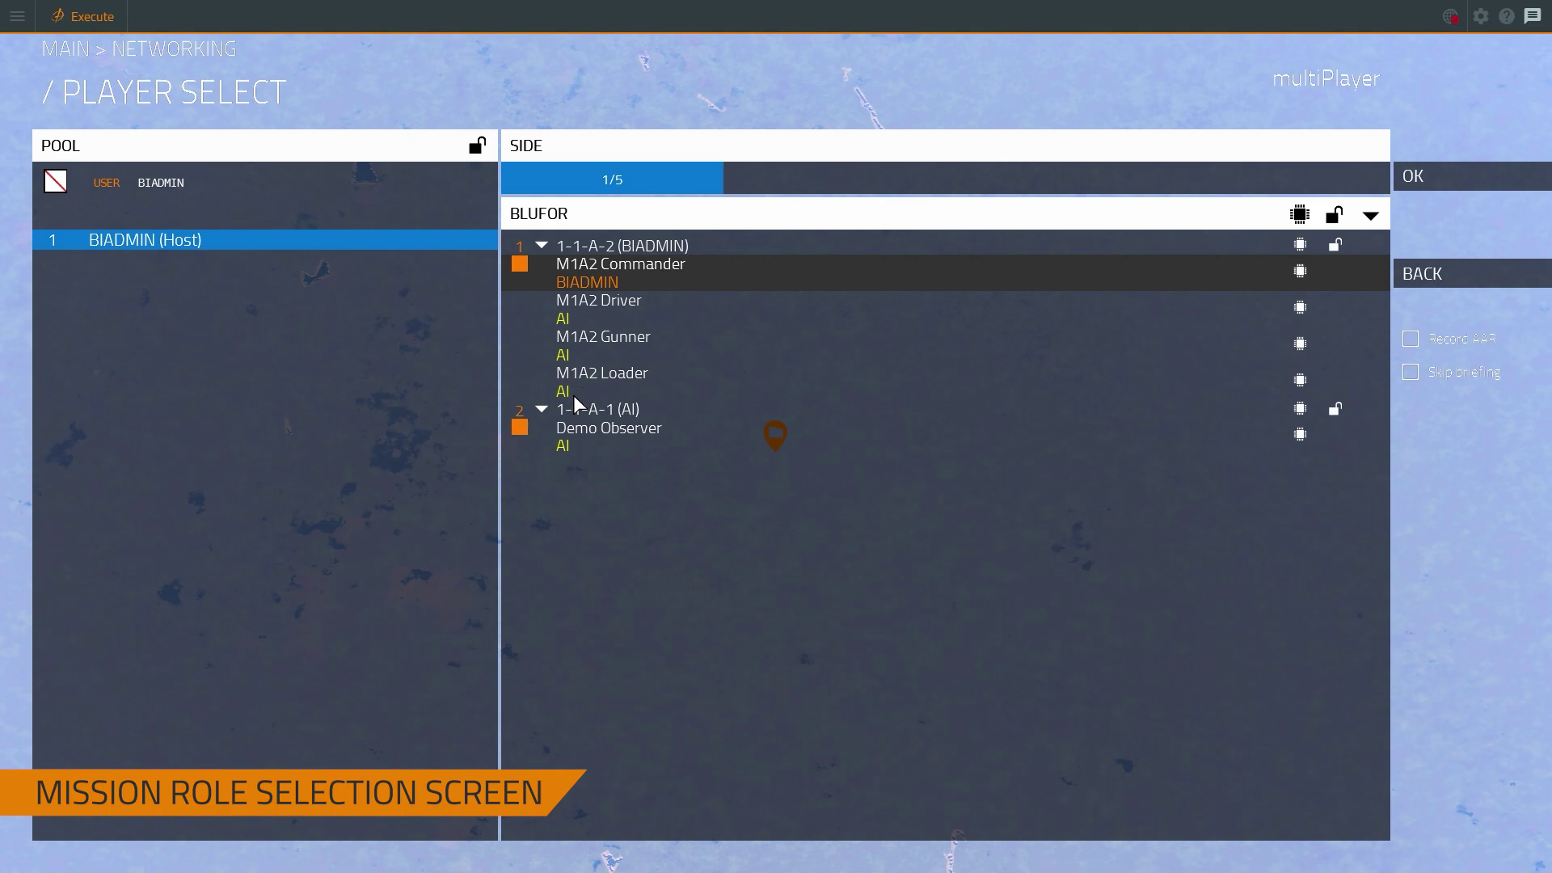
Set Gunner and Loader to Nobody, keep Driver as AI, lock all groups and confirm.
{"action": "left_click", "coordinate": [1299, 216]}
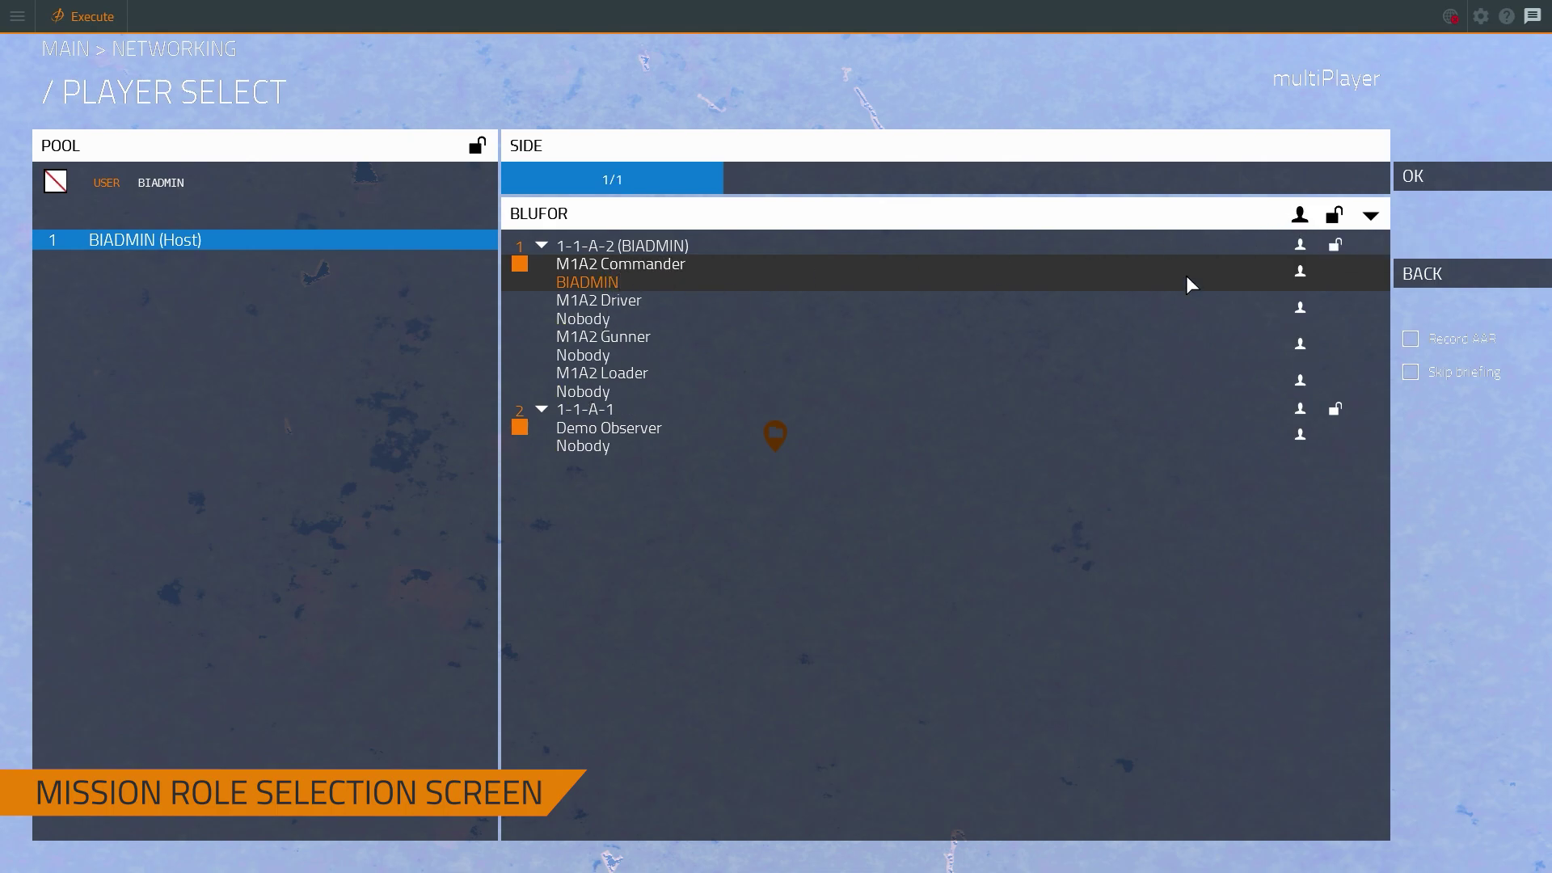
{"action": "left_click", "coordinate": [1299, 216]}
{"action": "left_click", "coordinate": [1299, 307]}
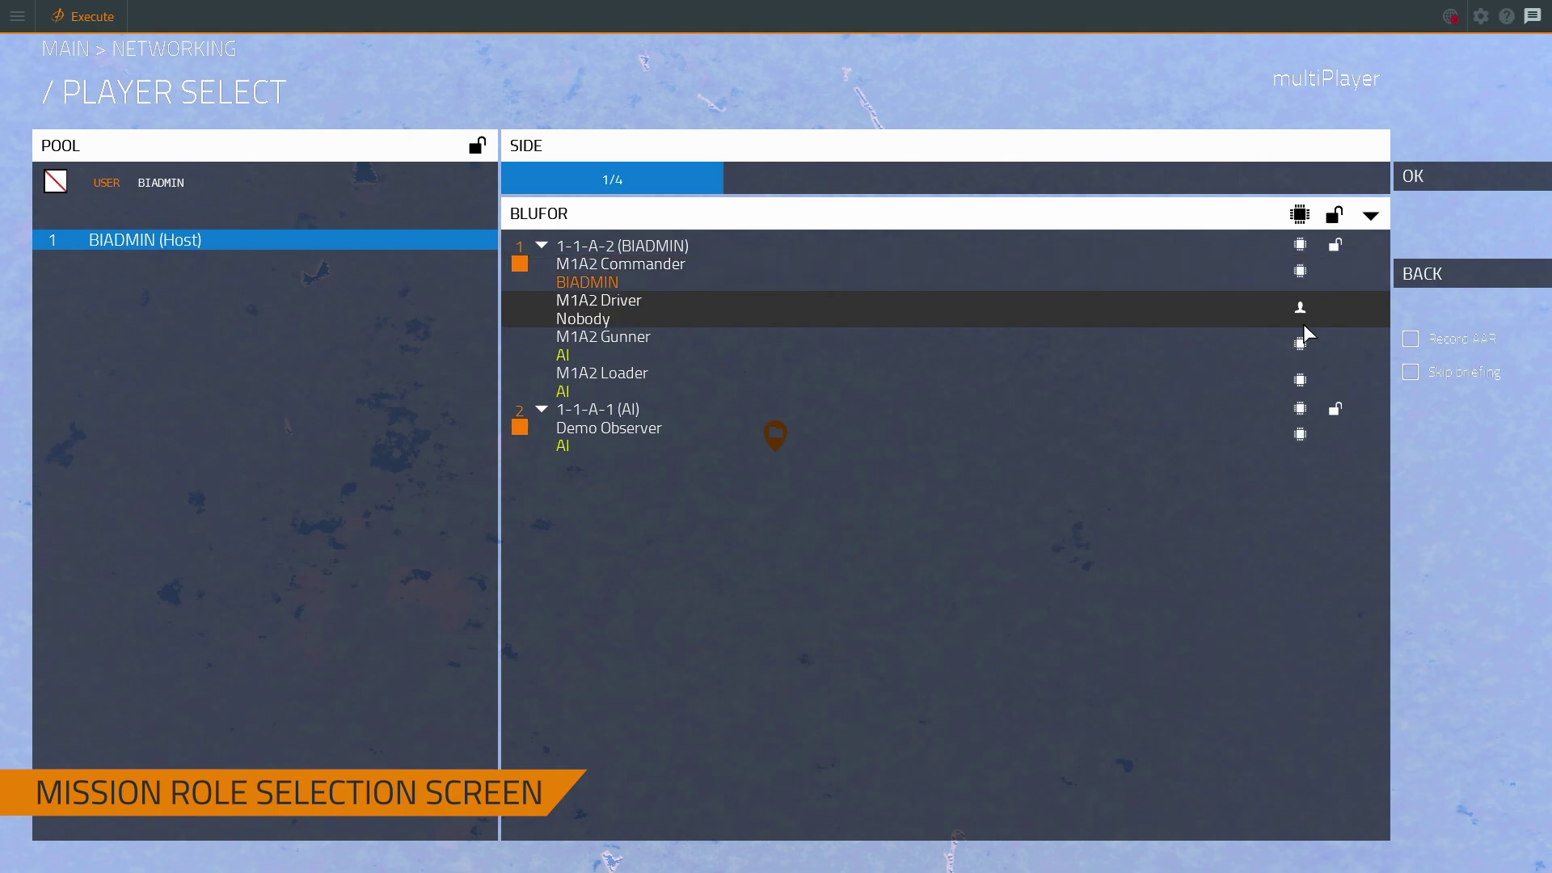
{"action": "left_click", "coordinate": [1300, 344]}
{"action": "left_click", "coordinate": [1301, 380]}
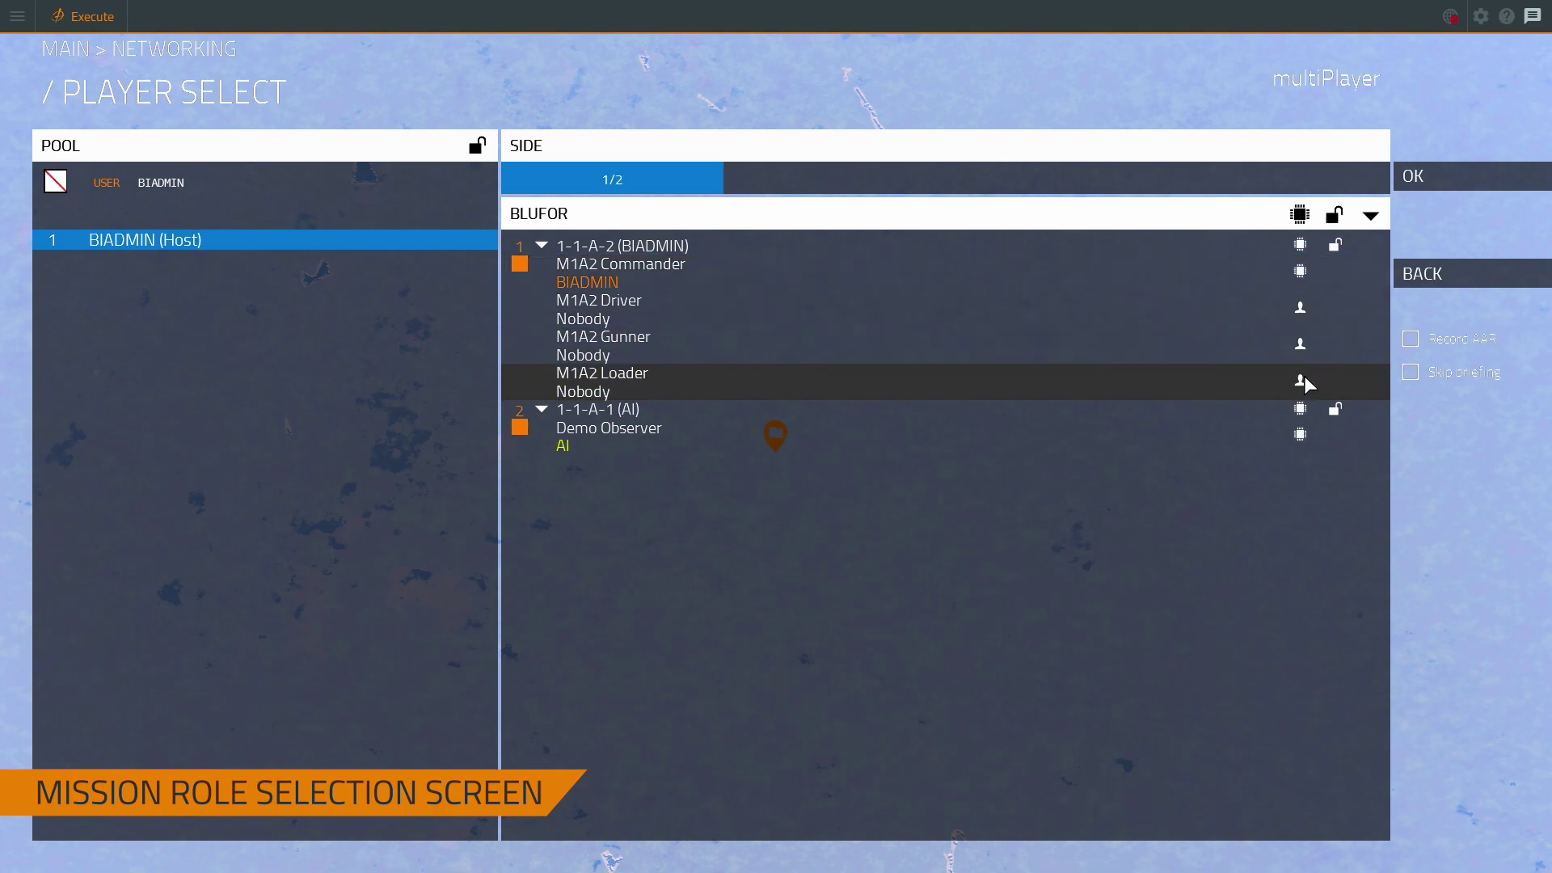
{"action": "left_click", "coordinate": [1309, 311]}
{"action": "left_click", "coordinate": [1301, 271]}
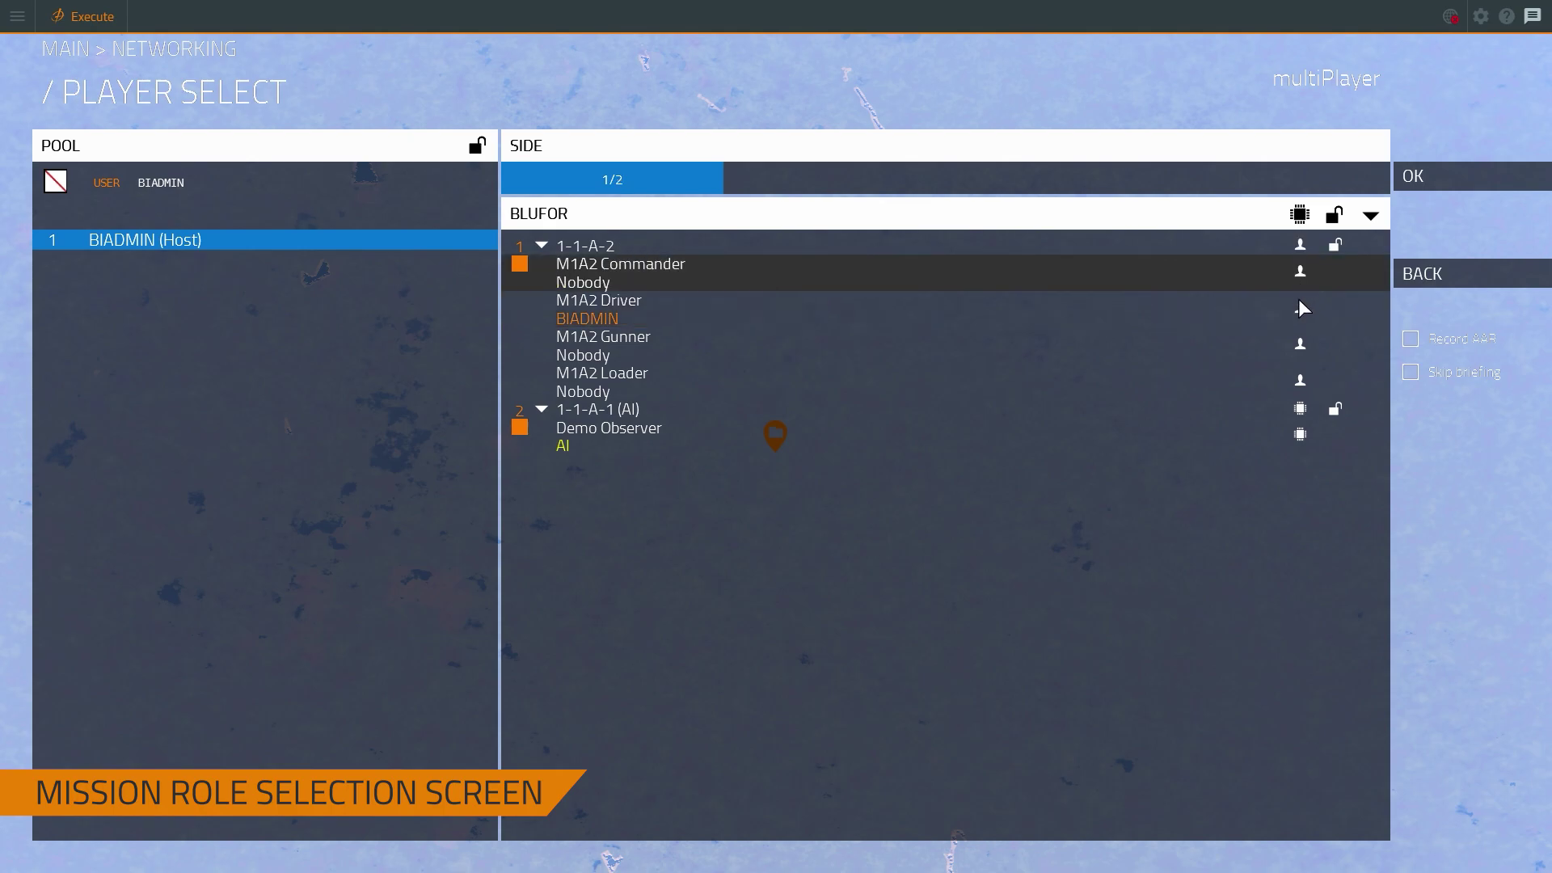
{"action": "left_click", "coordinate": [1294, 271]}
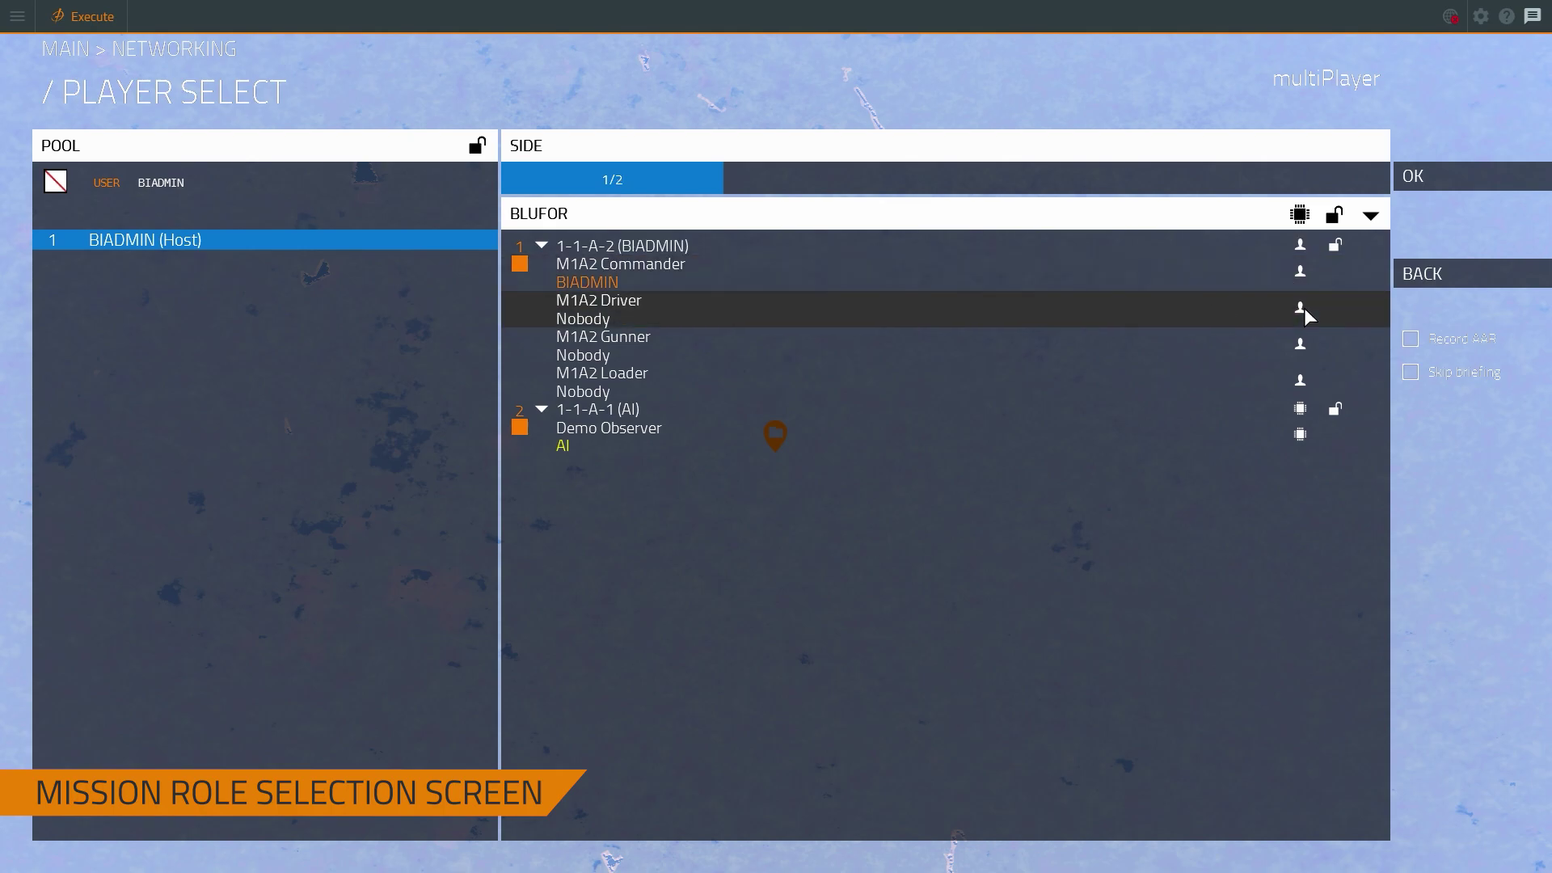
{"action": "left_click", "coordinate": [1302, 308]}
{"action": "left_click", "coordinate": [1333, 216]}
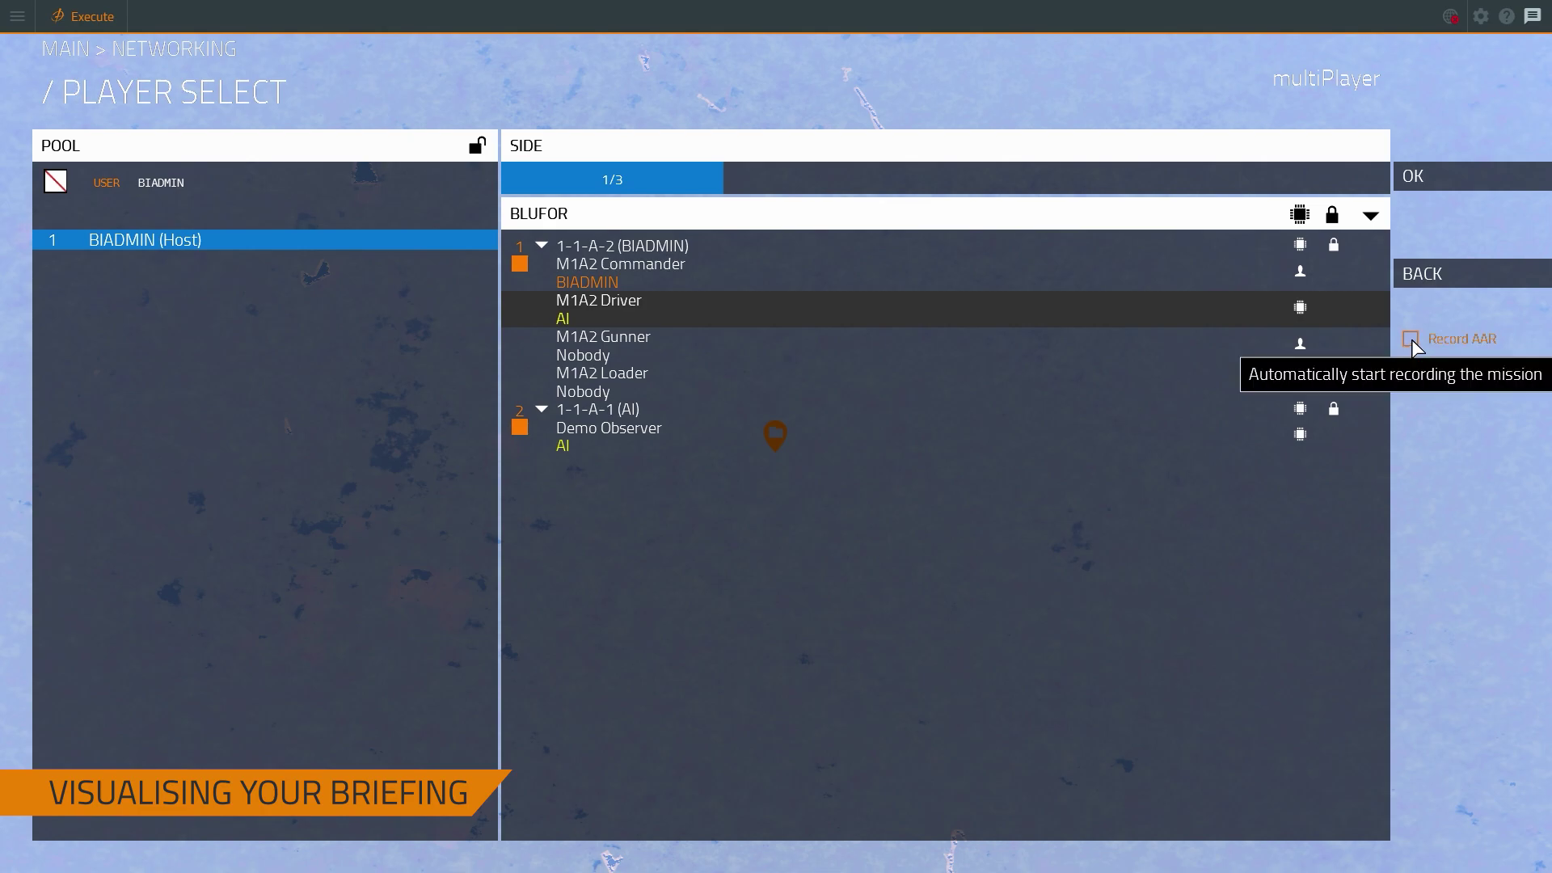
{"action": "left_click", "coordinate": [1407, 180]}
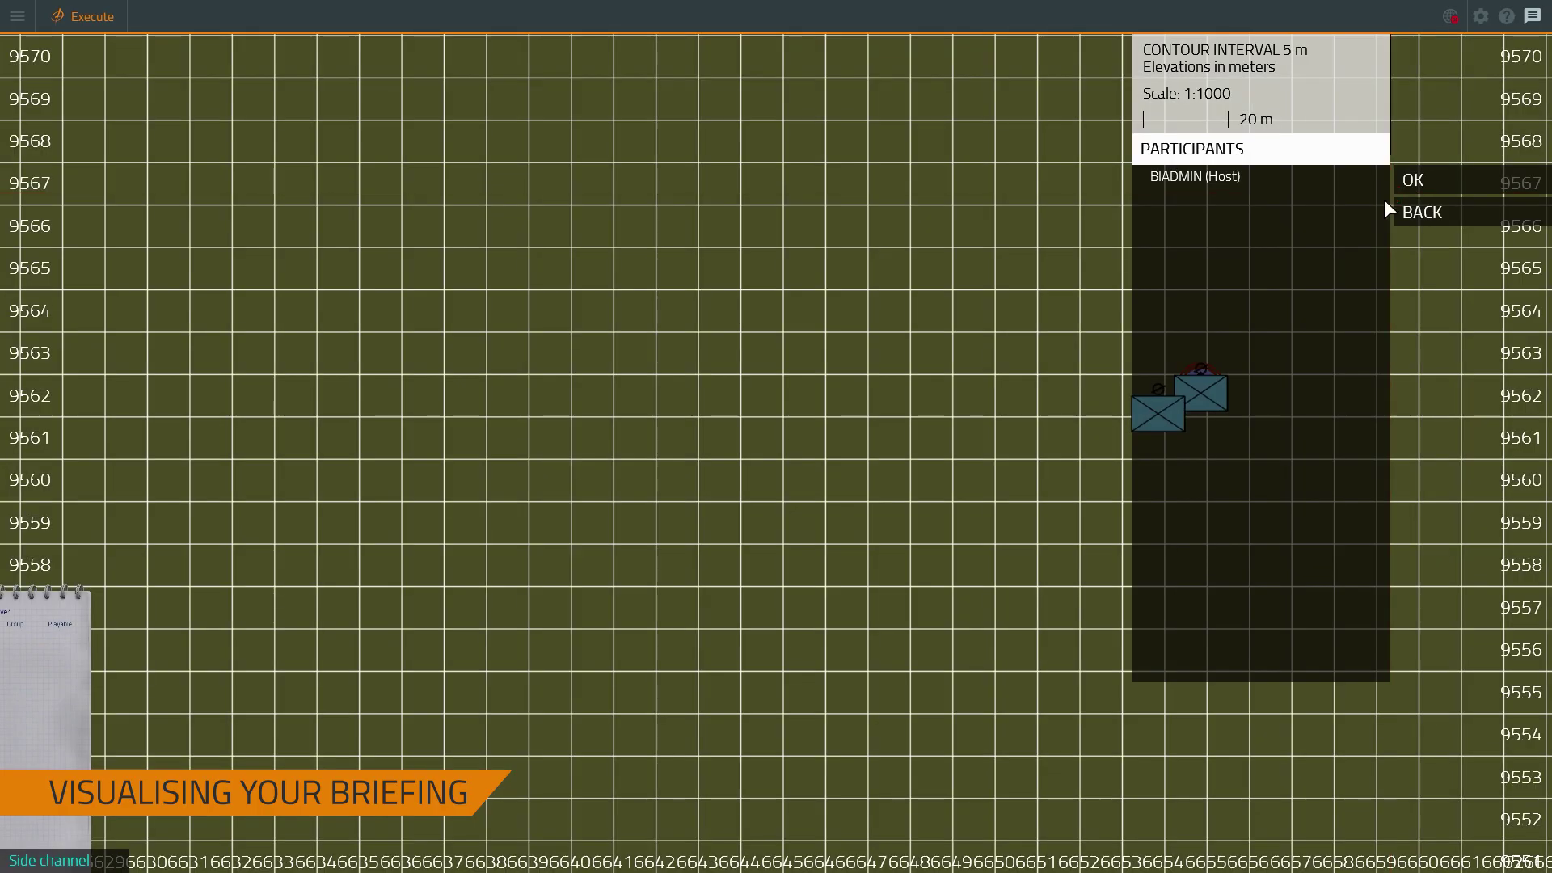
Read the notebook's Notes and Plan pages, then start the mission from the briefing.
{"action": "left_click", "coordinate": [74, 608]}
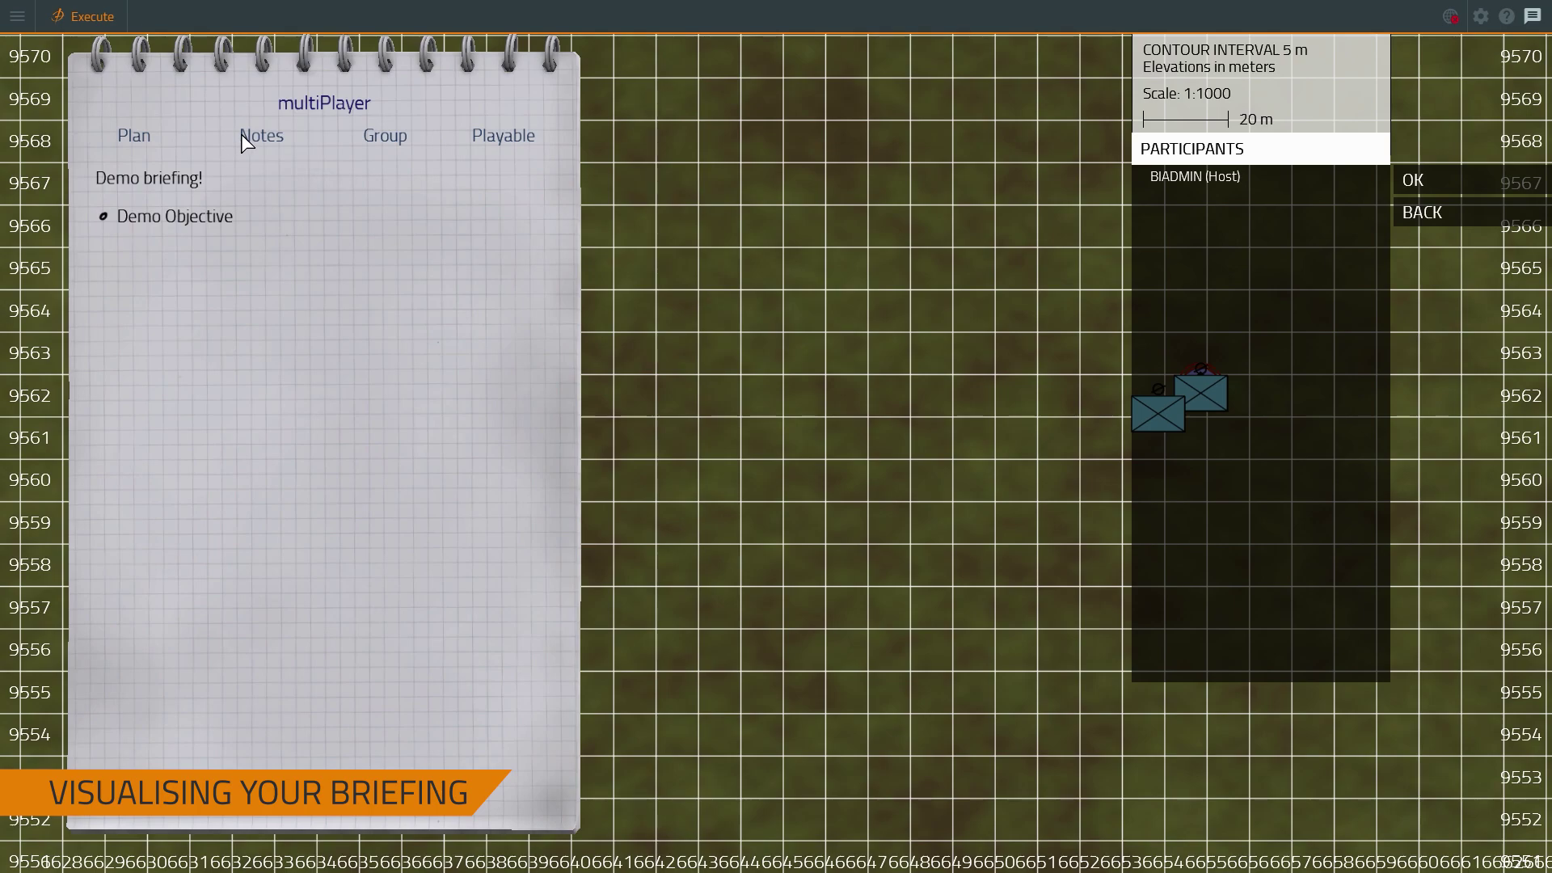
{"action": "left_click", "coordinate": [265, 141]}
{"action": "left_click", "coordinate": [139, 139]}
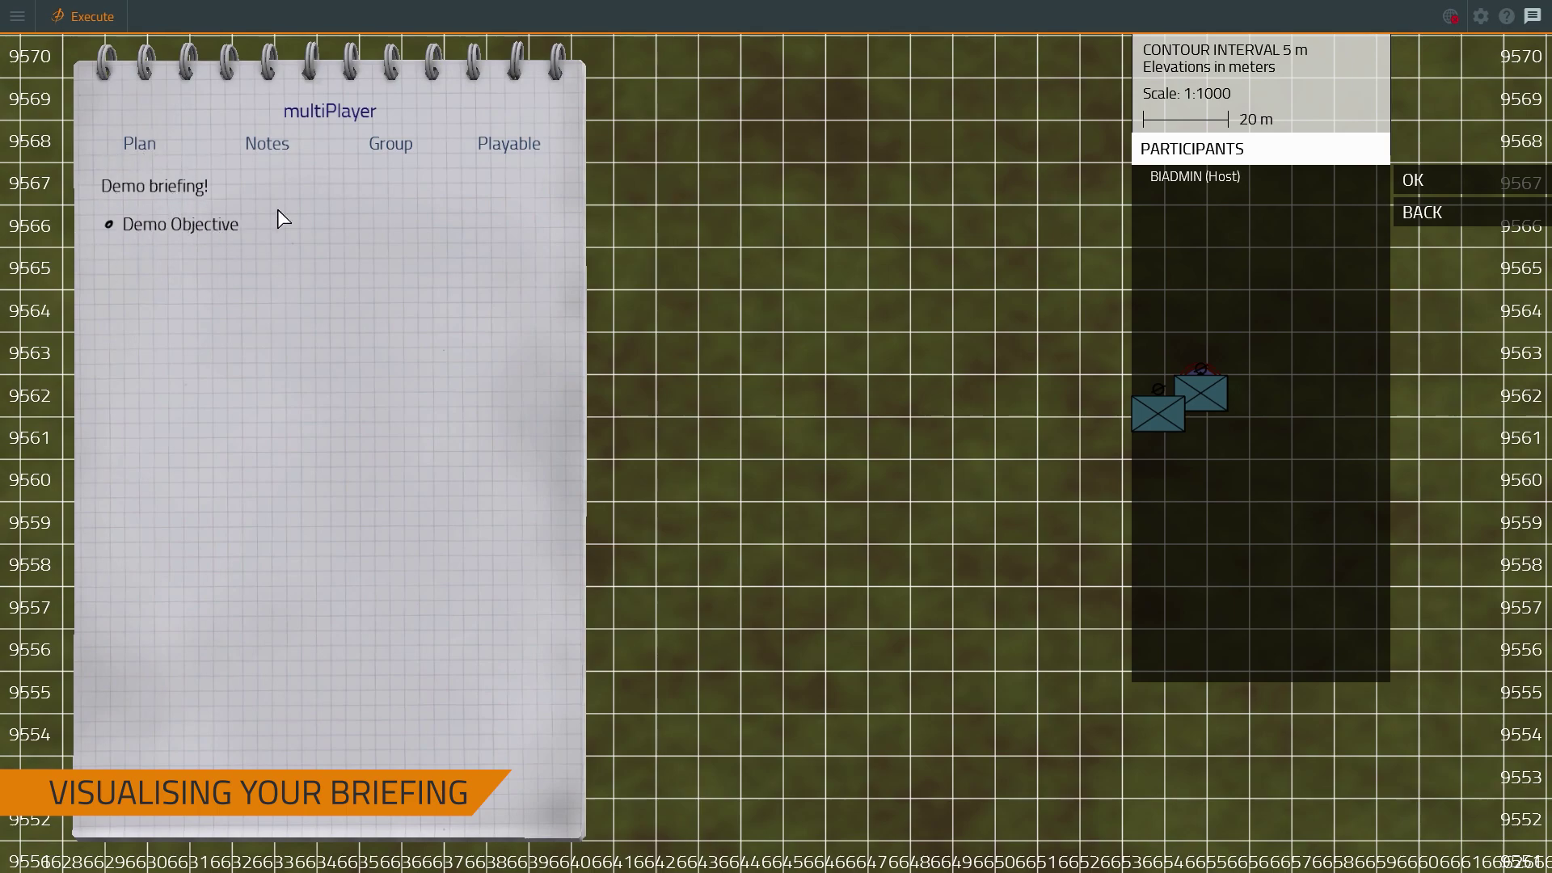
{"action": "left_click", "coordinate": [1418, 172]}
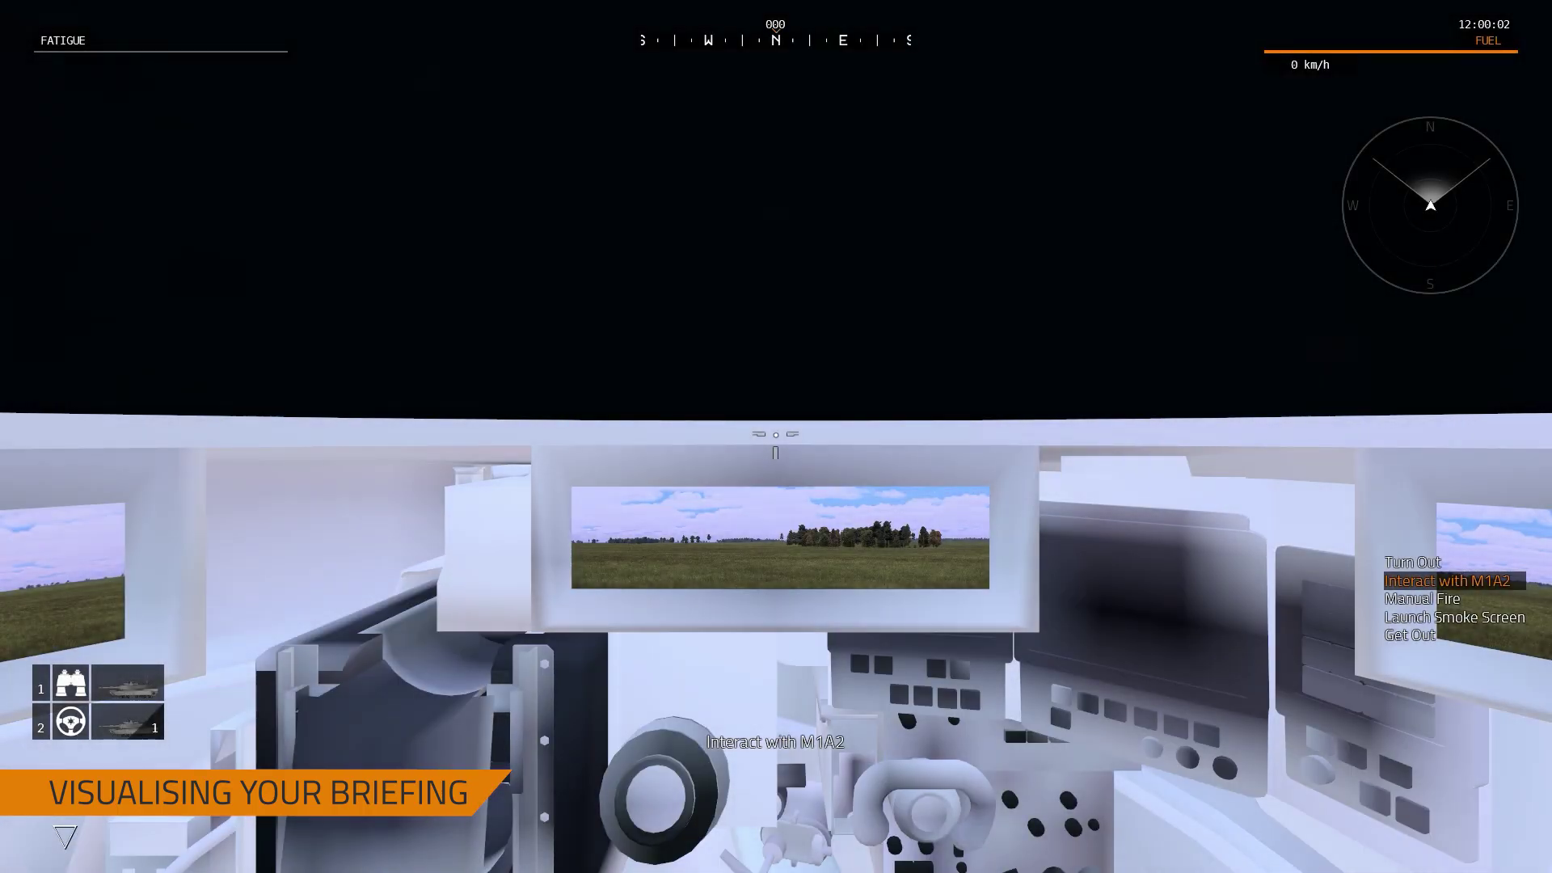
Switch to the third-person camera behind the M1A2 with keypad Enter.
{"action": "key", "text": "KP_Enter"}
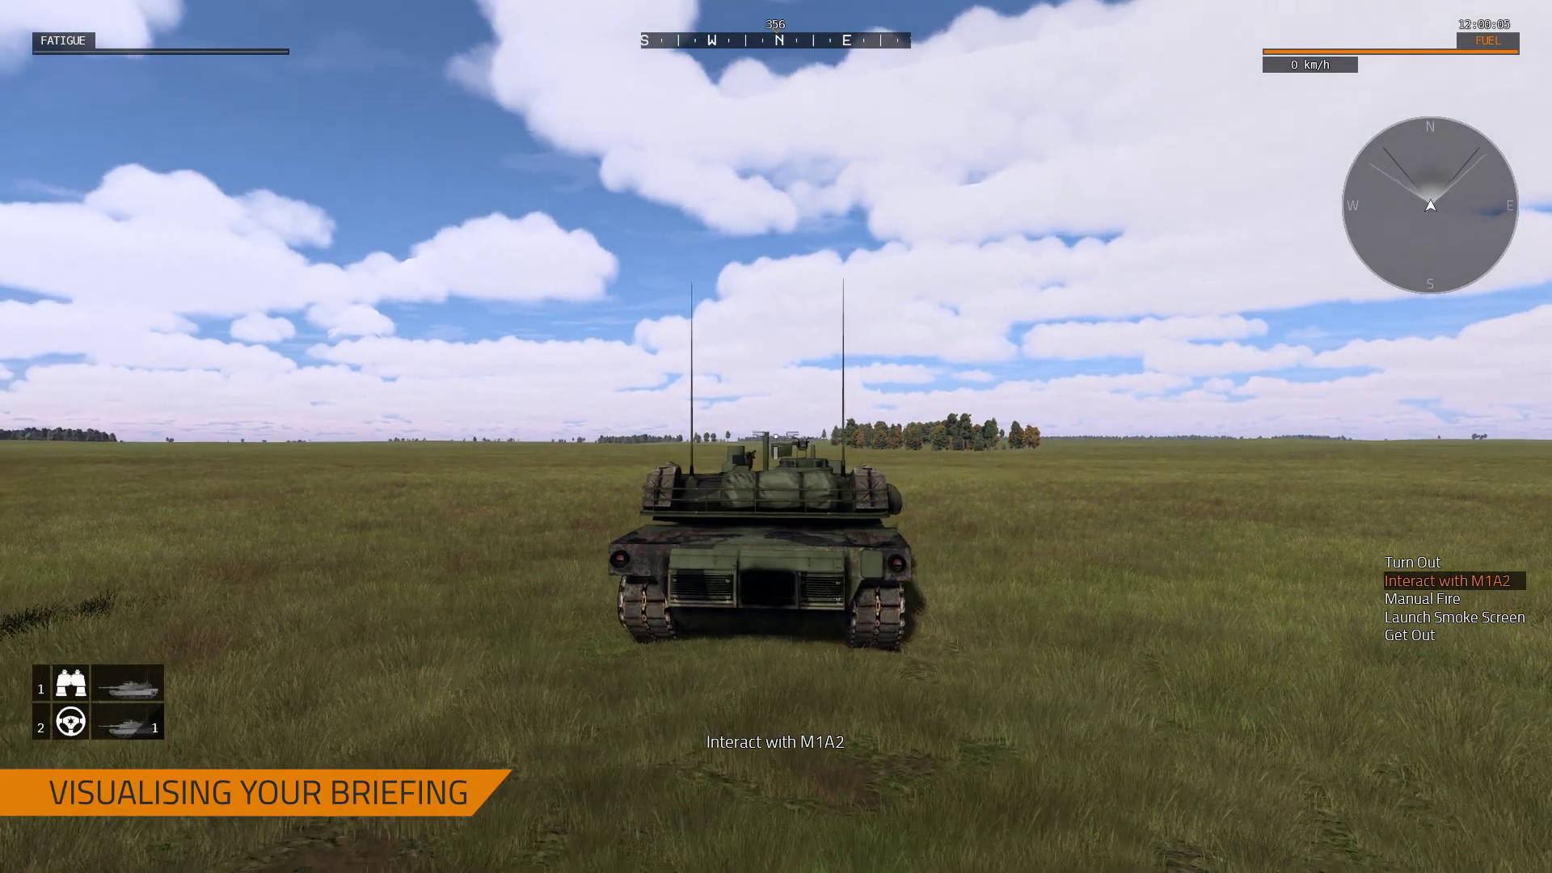